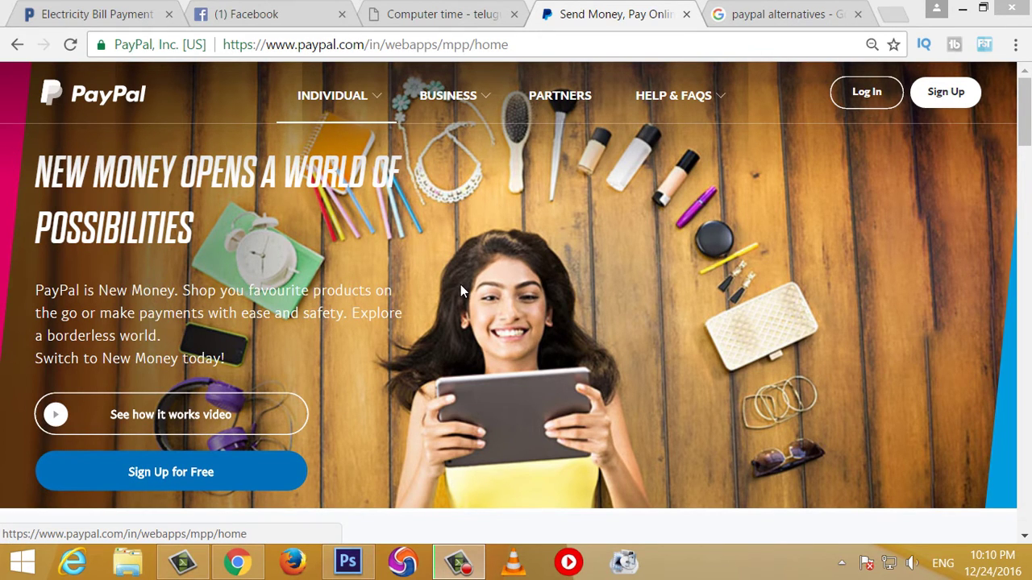
Step: Start a new PayPal sign-up with an Individual account
scroll(335, 483, "down", 1)
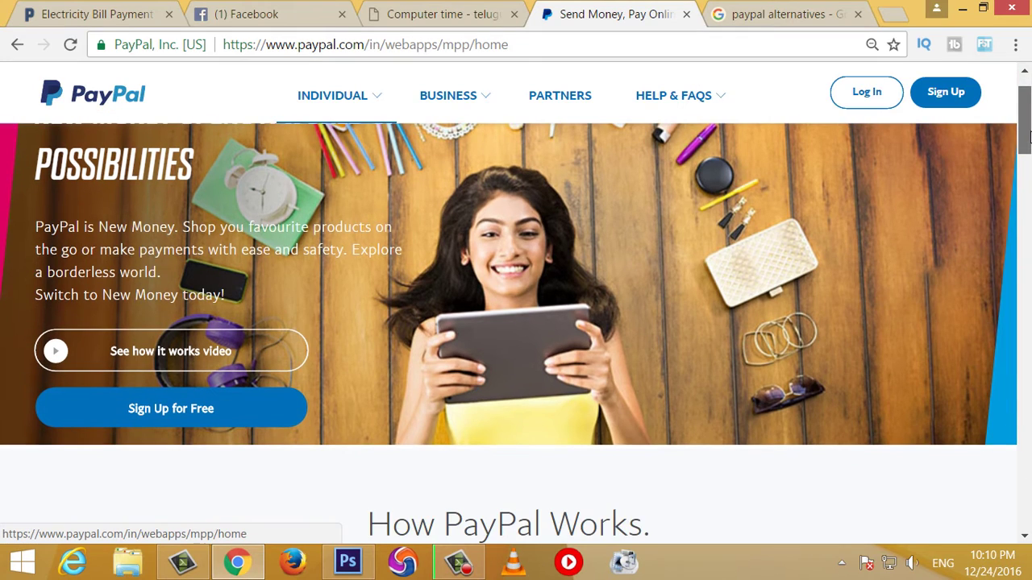
scroll(335, 483, "up", 1)
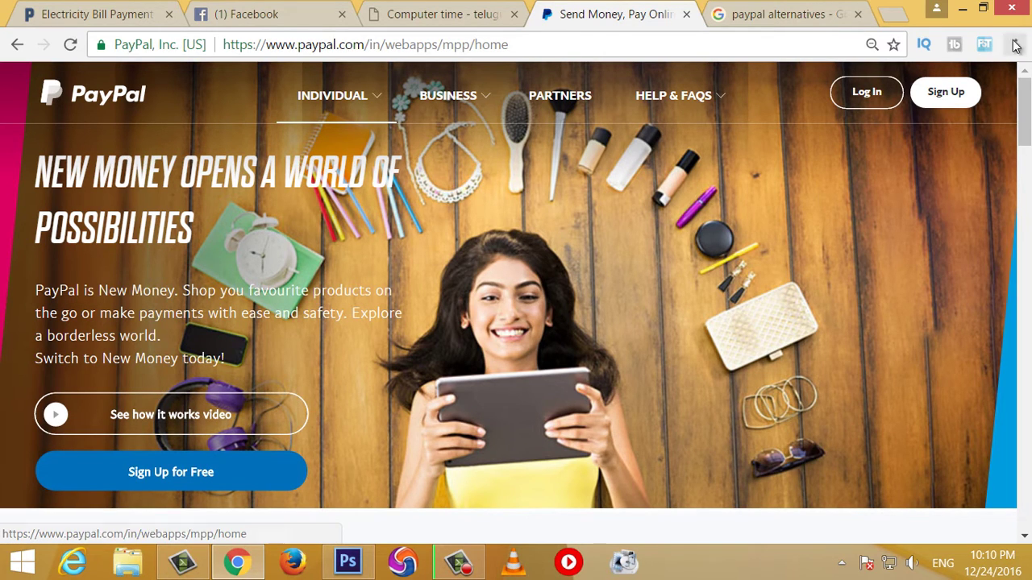
left_click(945, 96)
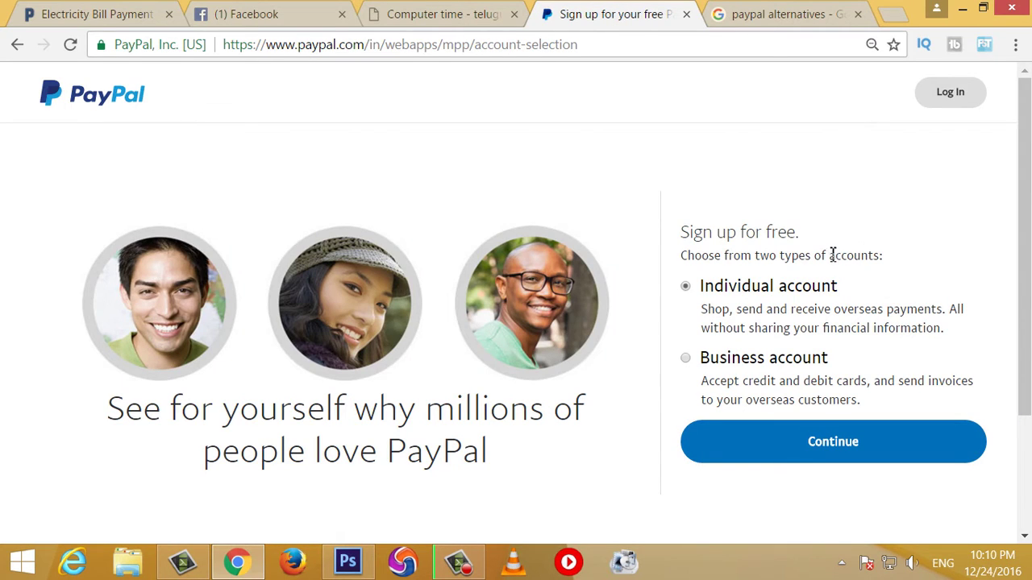
scroll(758, 319, "down", 1)
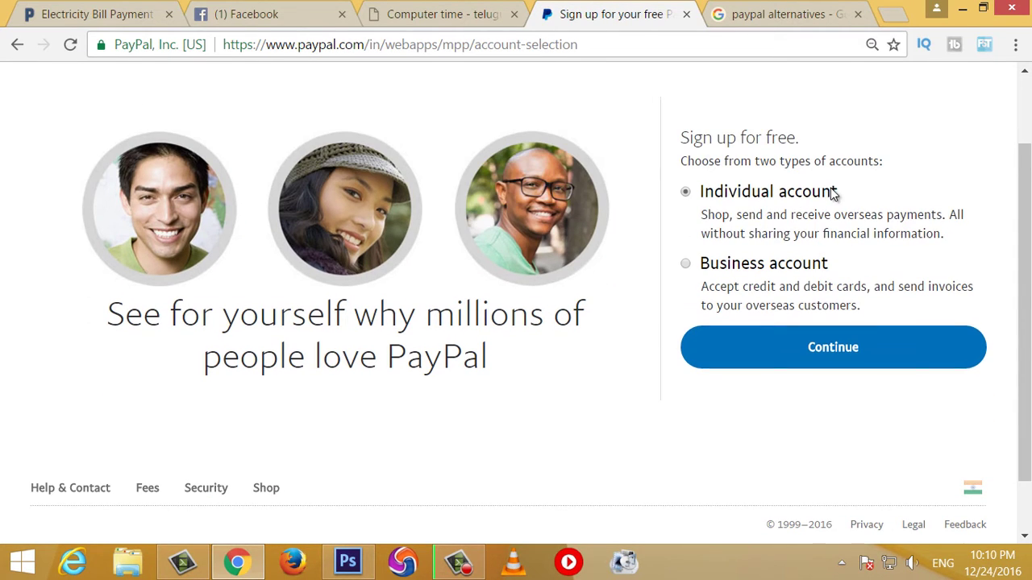
left_click(827, 348)
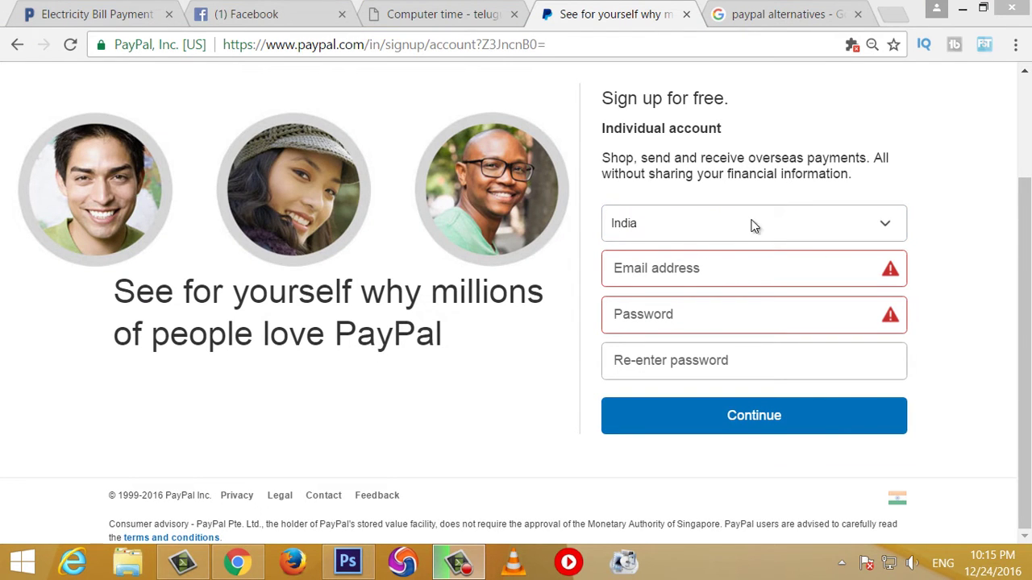
Step: Enter the account e-mail address and a password, then re-enter the password to confirm it
left_click(681, 269)
left_click(699, 324)
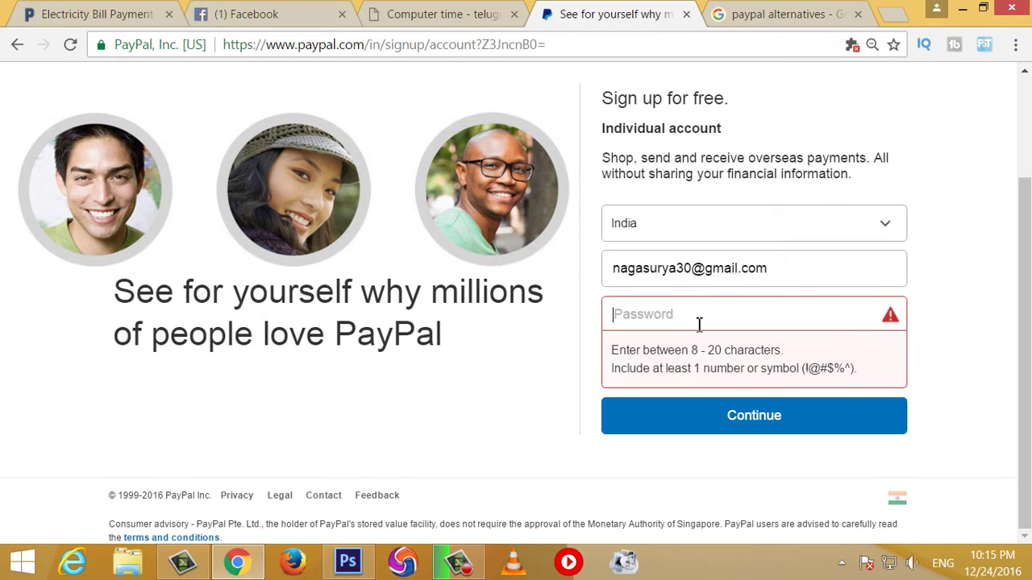
type("••")
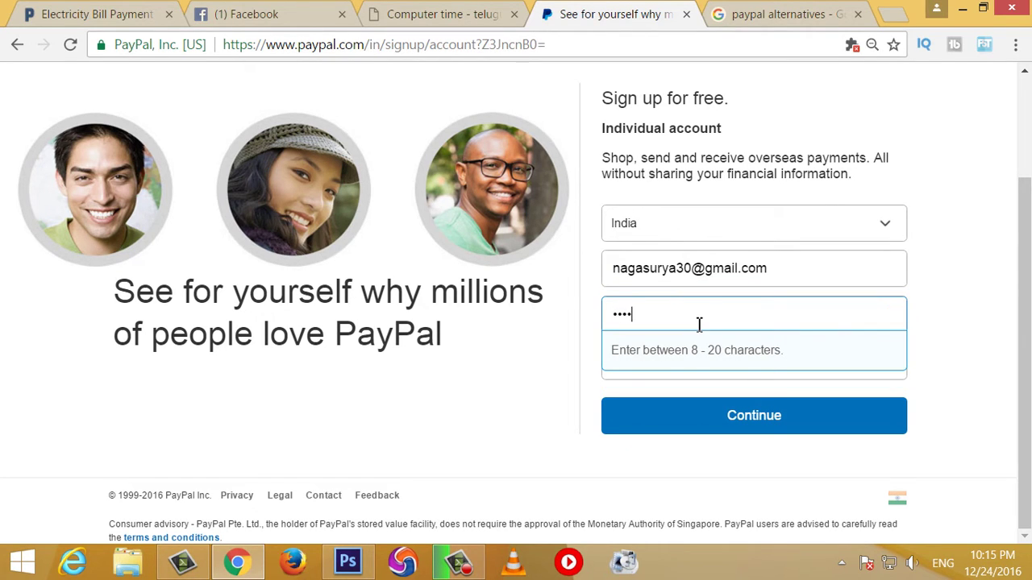
type("••••••")
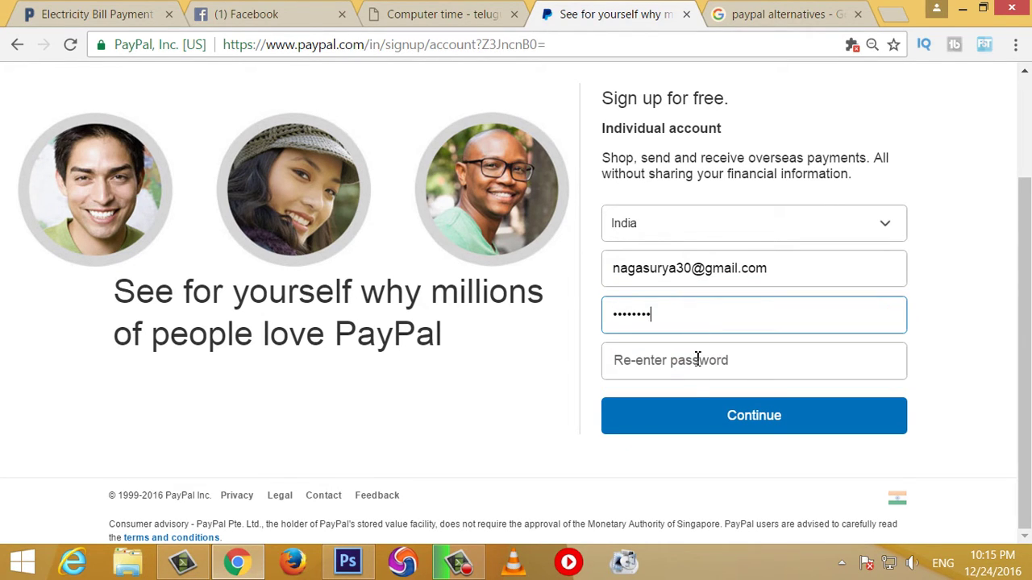
left_click(691, 359)
type("••")
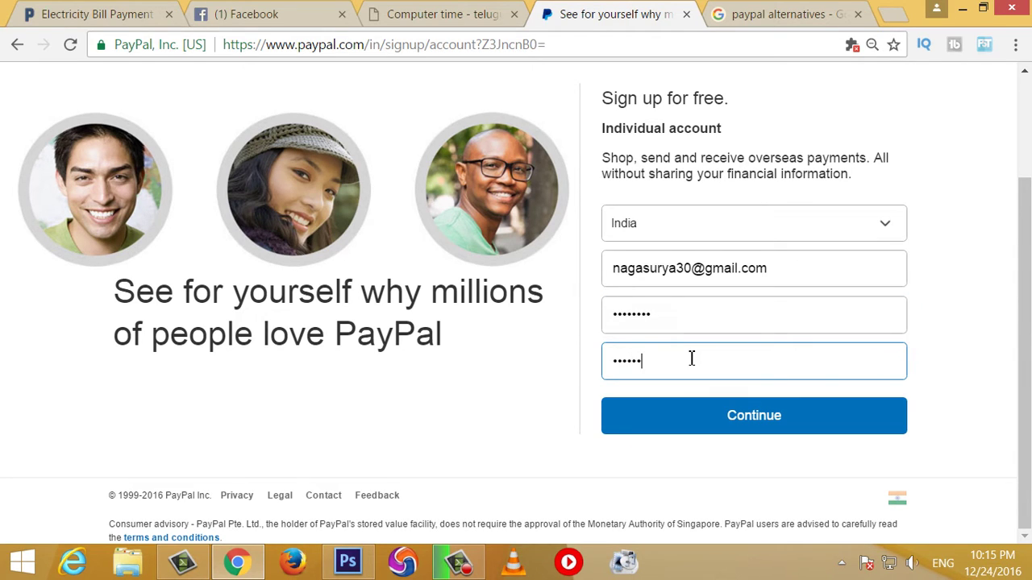
type("••")
key("BackSpace")
key("BackSpace")
key("BackSpace")
key("BackSpace")
type("••••••••")
Step: Submit the e-mail and password to reach the 'Tell us about yourself' form
left_click(756, 411)
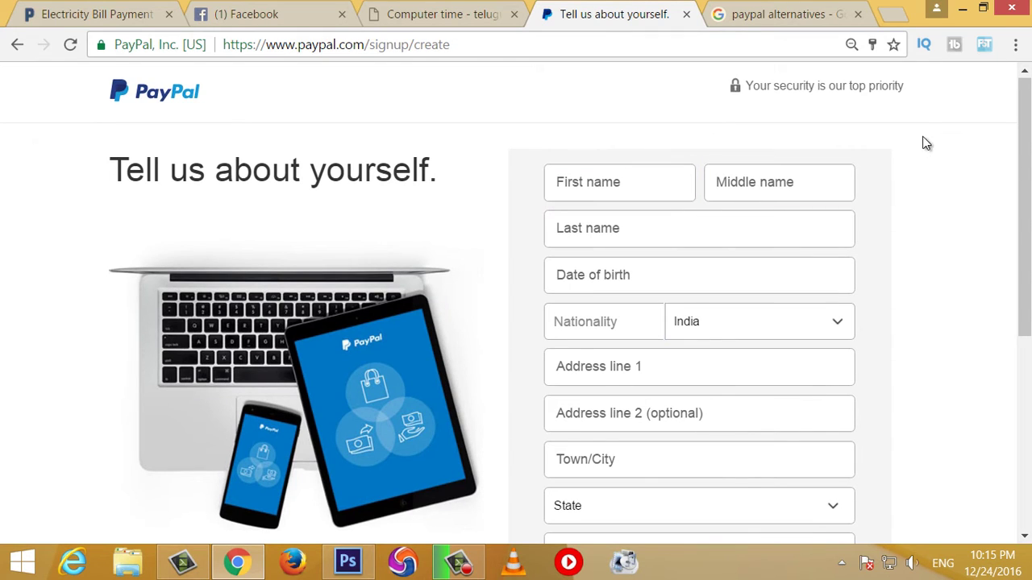
scroll(679, 136, "down", 1)
scroll(590, 133, "up", 1)
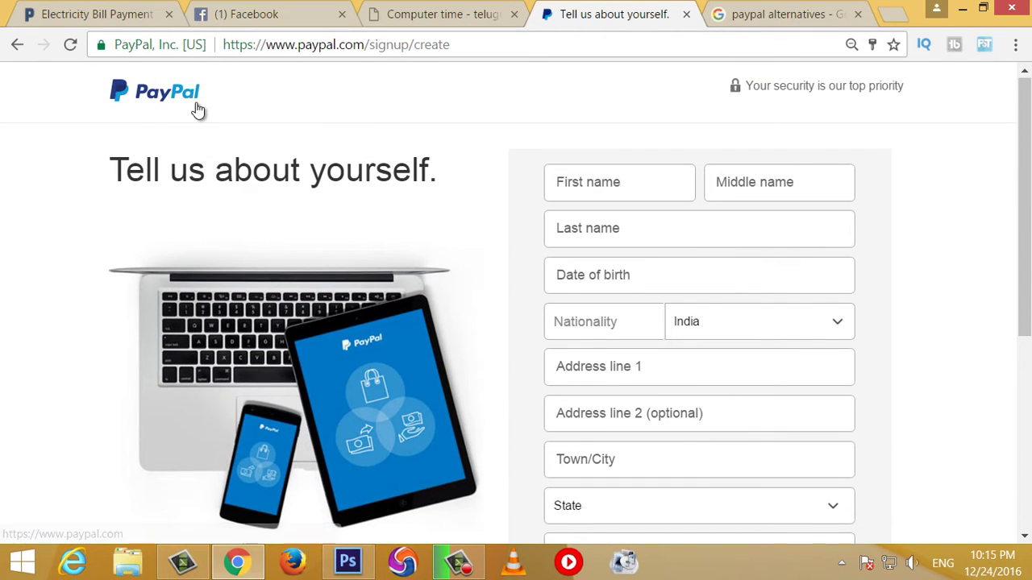
left_click(648, 194)
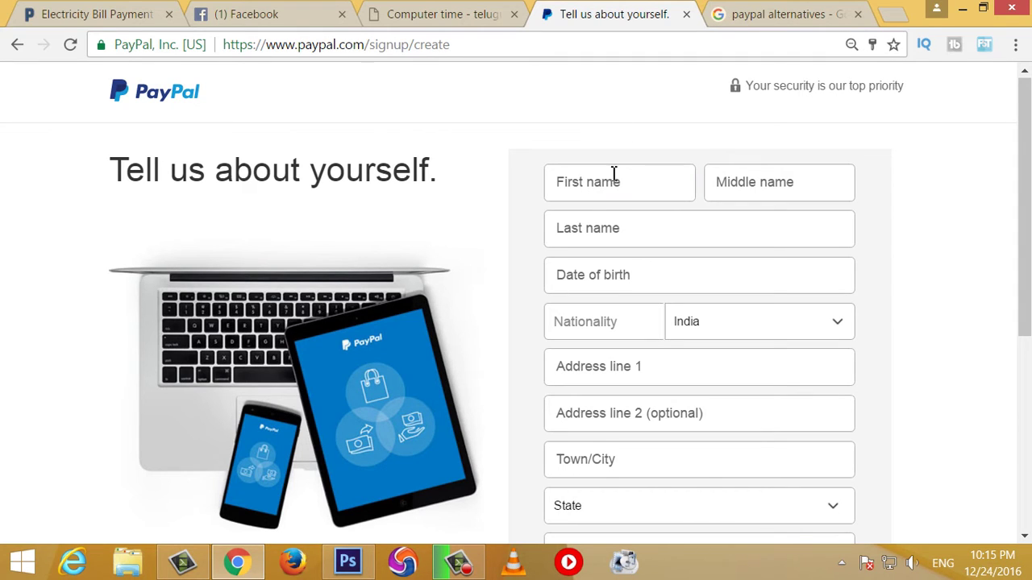
left_click(638, 183)
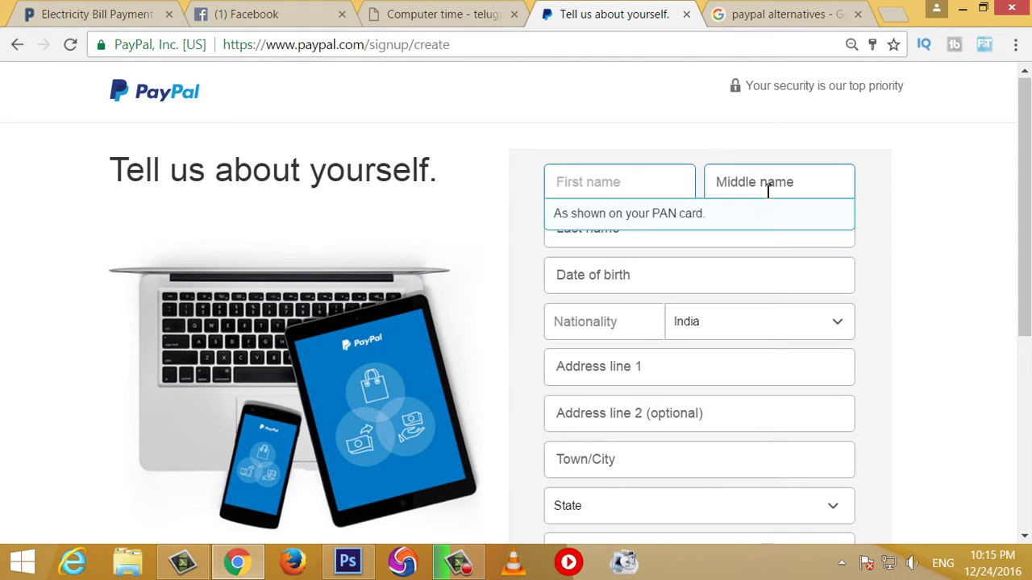
left_click(768, 190)
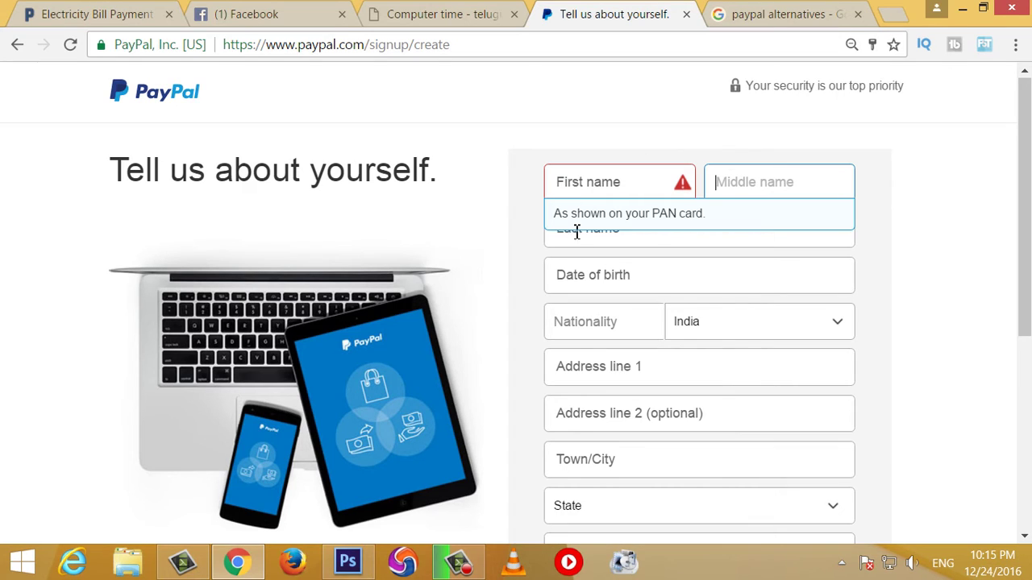
left_click(675, 141)
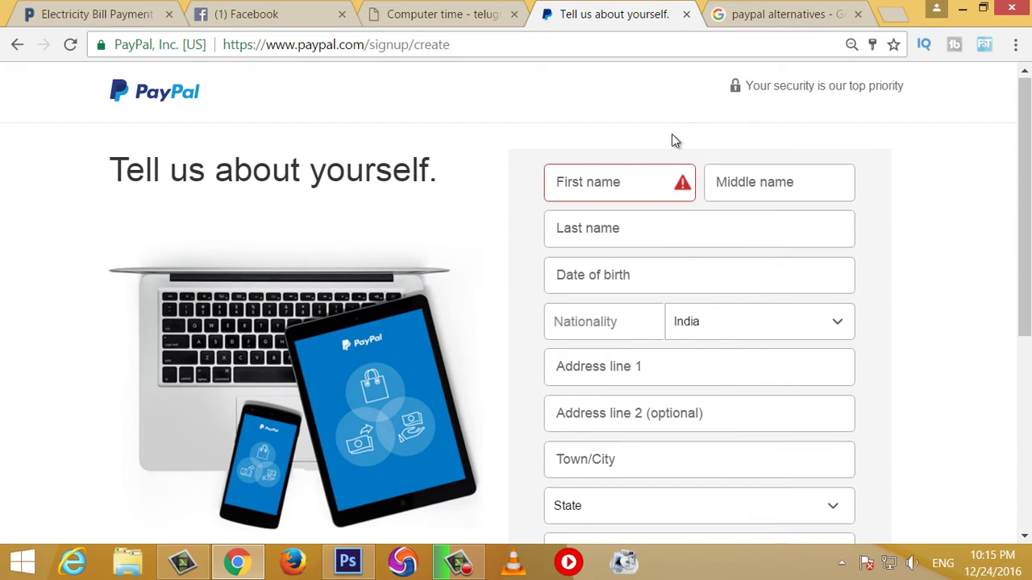
left_click(626, 195)
left_click(620, 146)
scroll(812, 166, "down", 1)
scroll(649, 199, "up", 1)
left_click(629, 192)
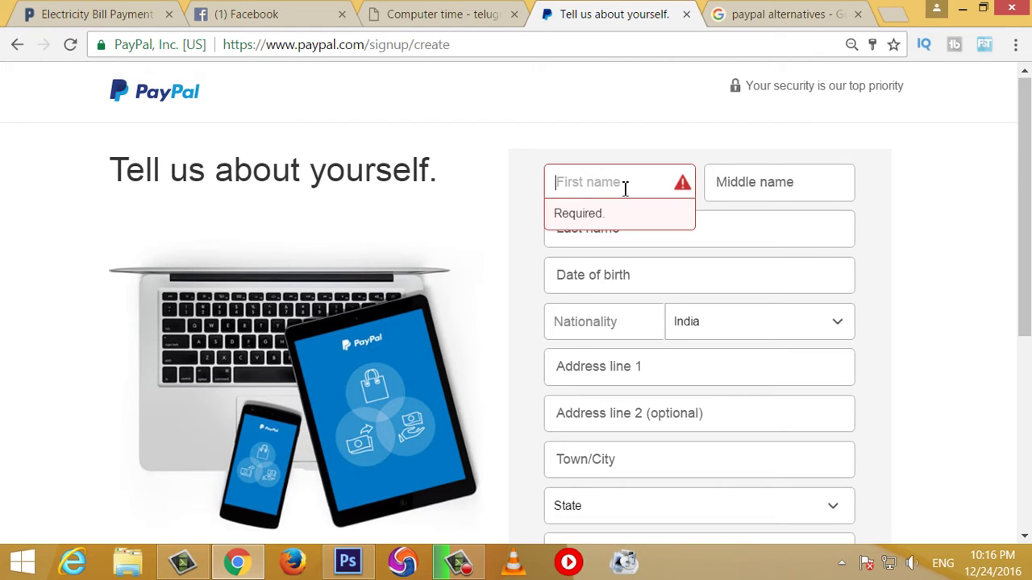
type("Kumana")
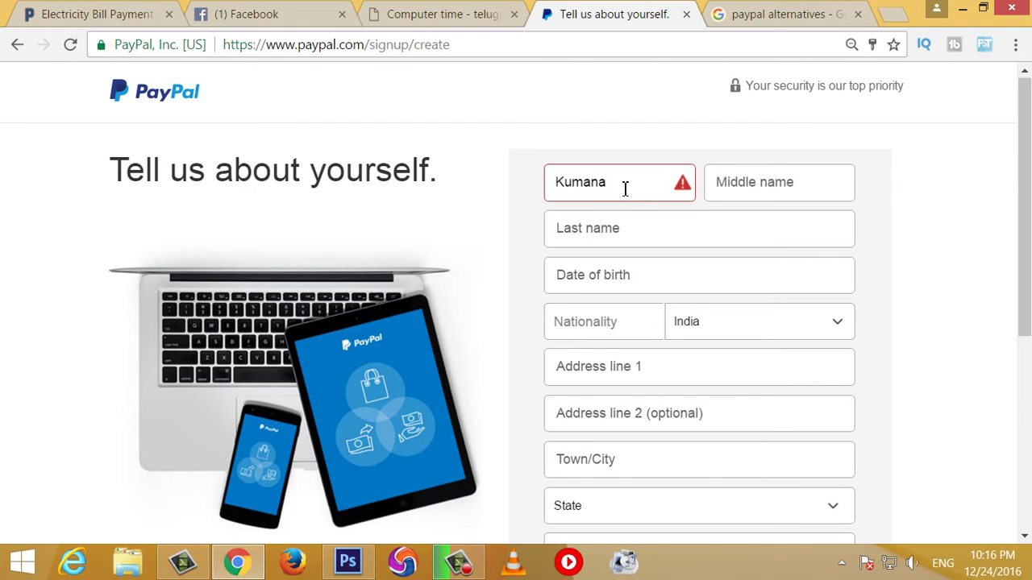
key("BackSpace")
key("BackSpace")
key("Tab")
left_click(685, 242)
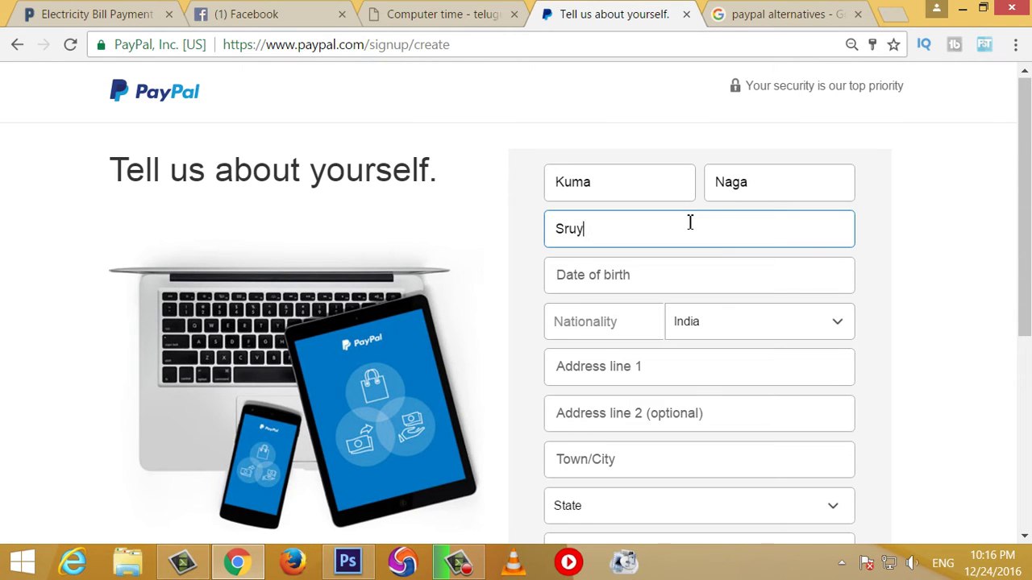
left_click(645, 275)
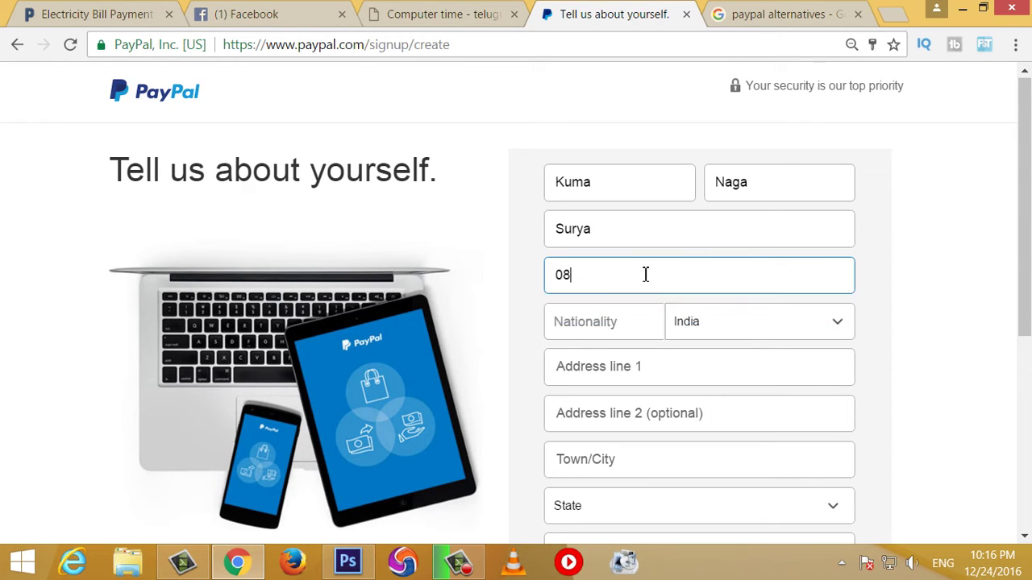
key("Left")
key("Left")
key("Left")
Step: Finish the birth year, then enter the first address line and the town/city
type("1")
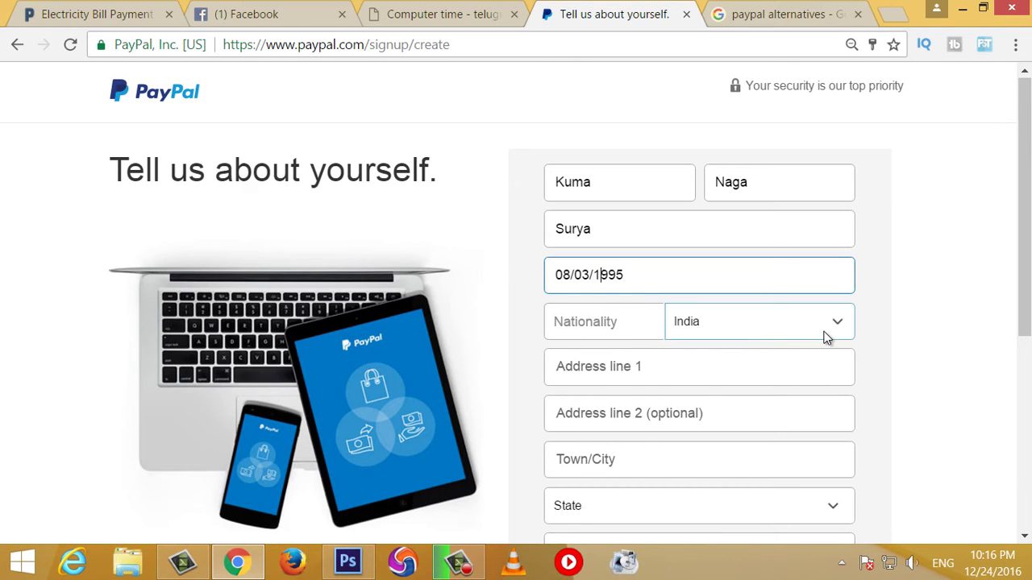
scroll(608, 274, "down", 1)
left_click(608, 274)
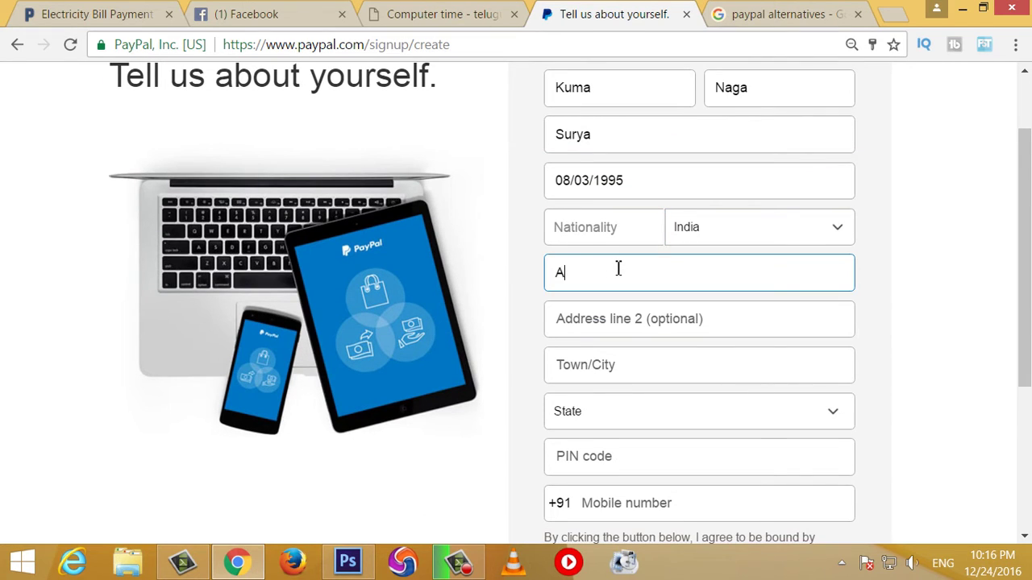
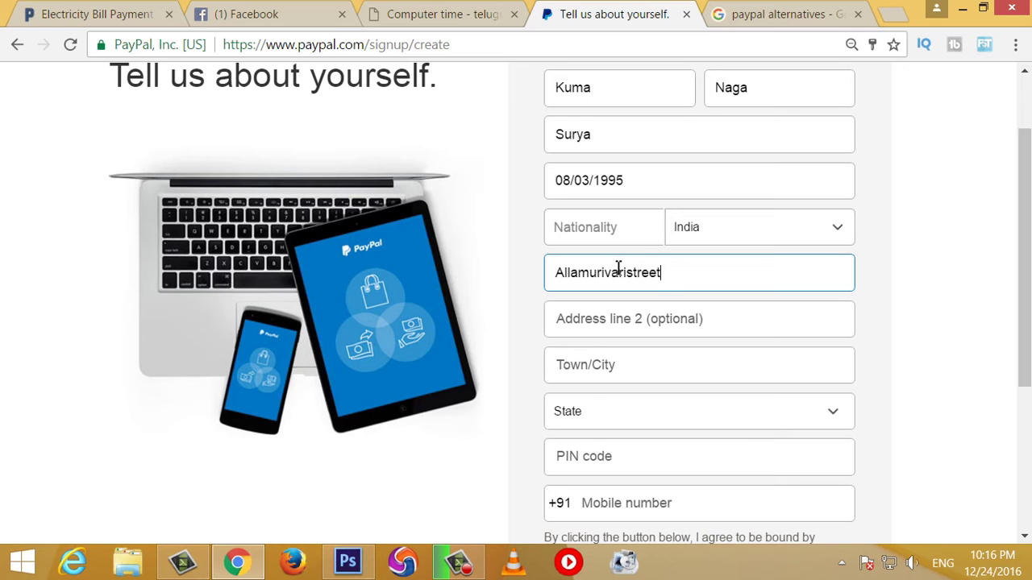
left_click(618, 365)
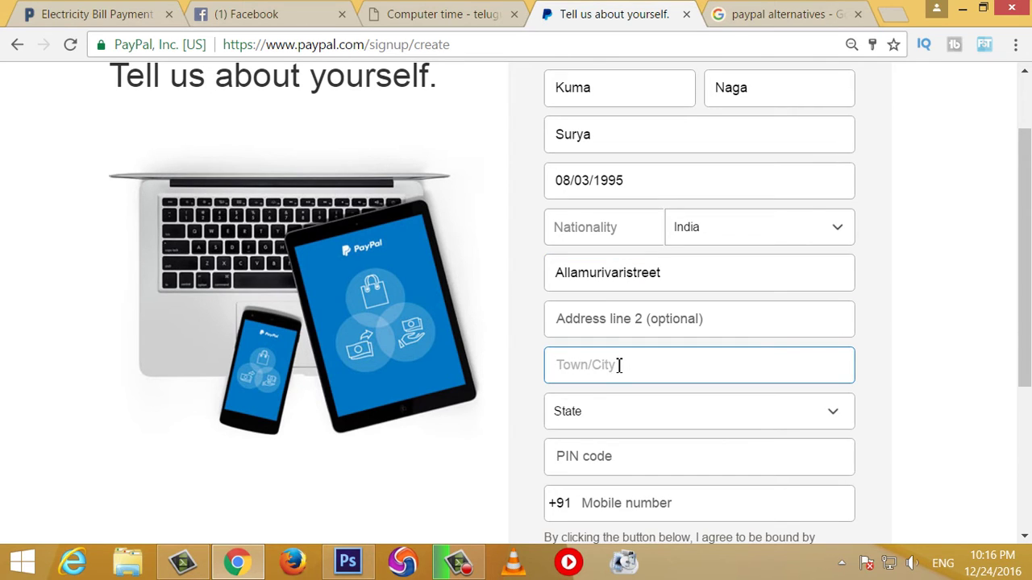
Step: Choose Andhra Pradesh as the state and enter the PIN code
scroll(613, 355, "down", 1)
left_click(633, 315)
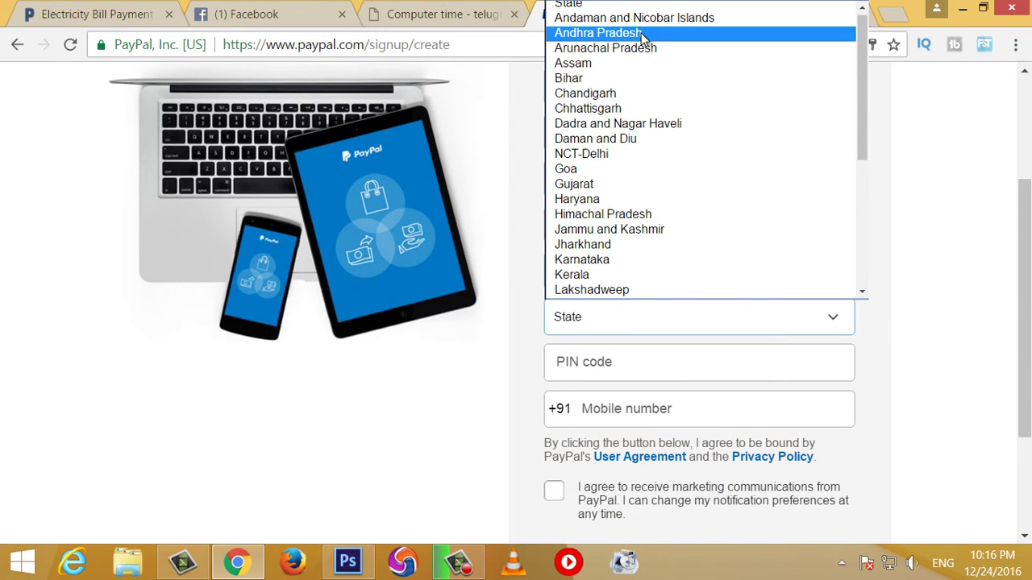
left_click(647, 37)
left_click(664, 375)
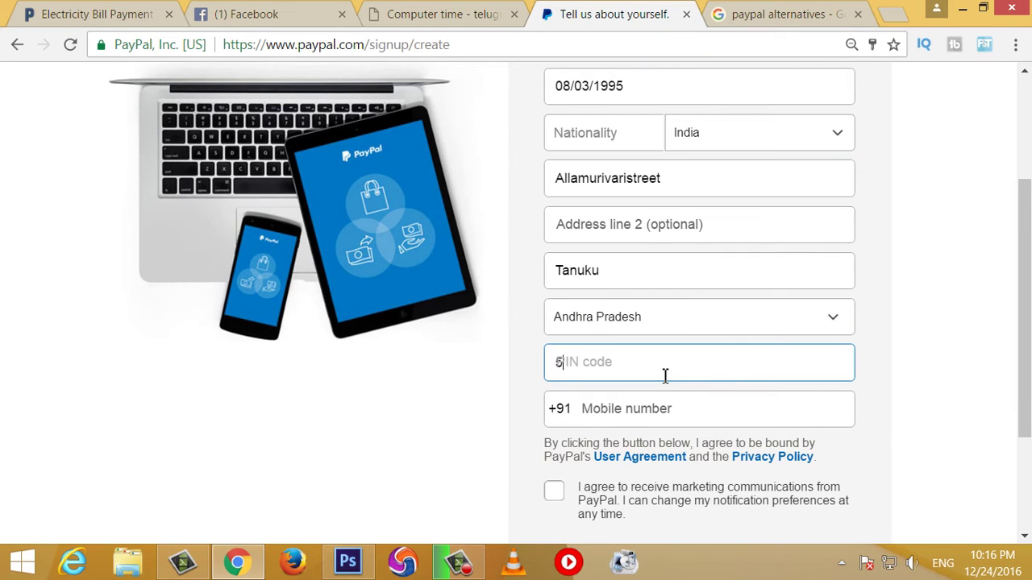
Step: Enter the mobile number and opt in to marketing communications
scroll(665, 375, "down", 1)
left_click(643, 314)
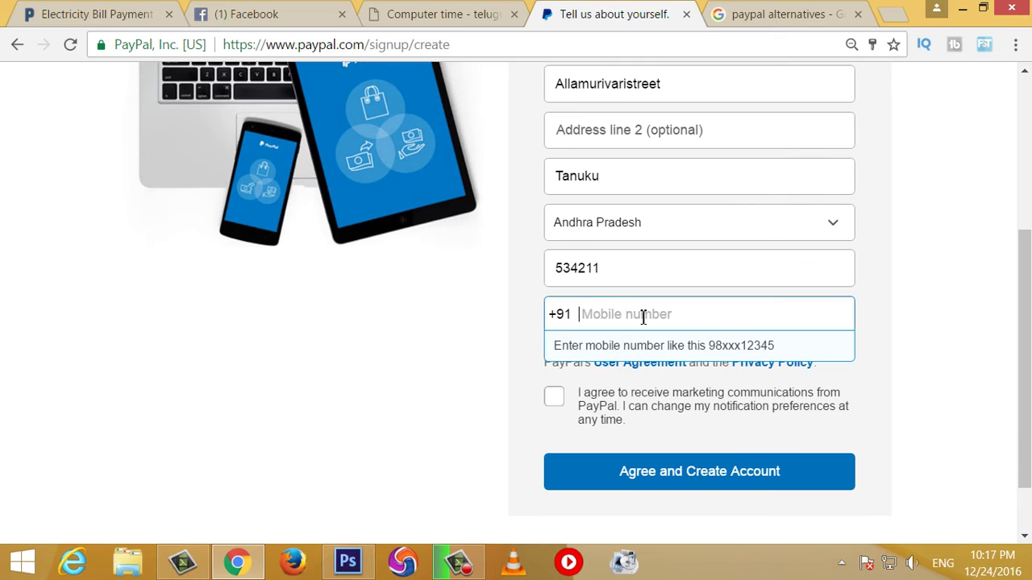
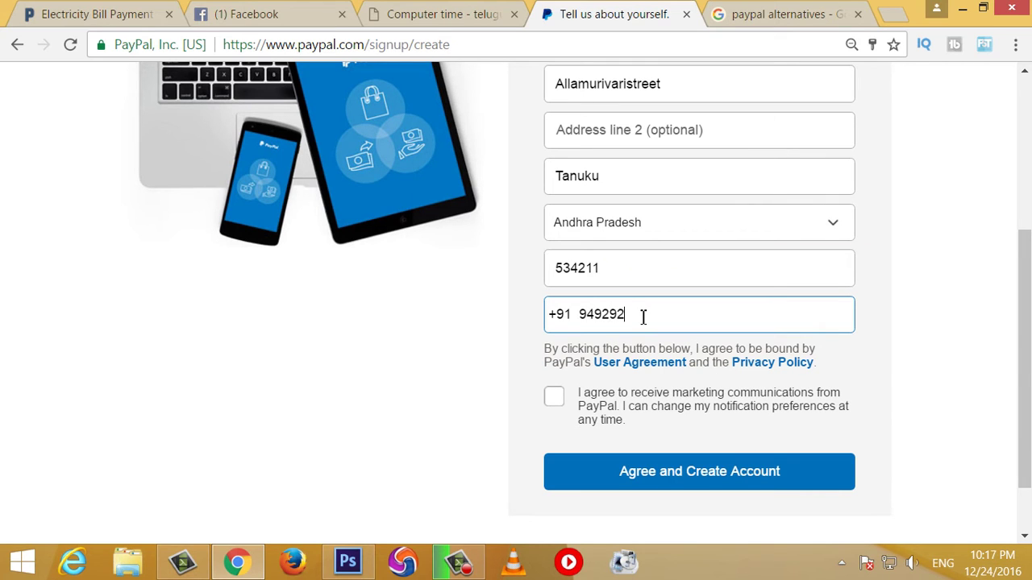
left_click(553, 396)
Step: Submit the personal details, then select the card number and expiry fields on the card-linking page
left_click(780, 483)
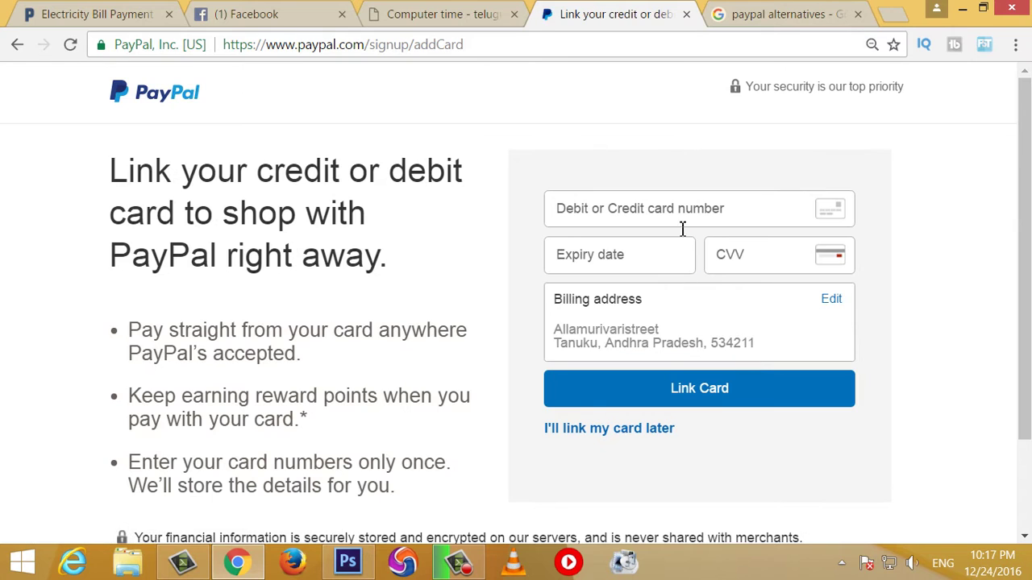
left_click(747, 213)
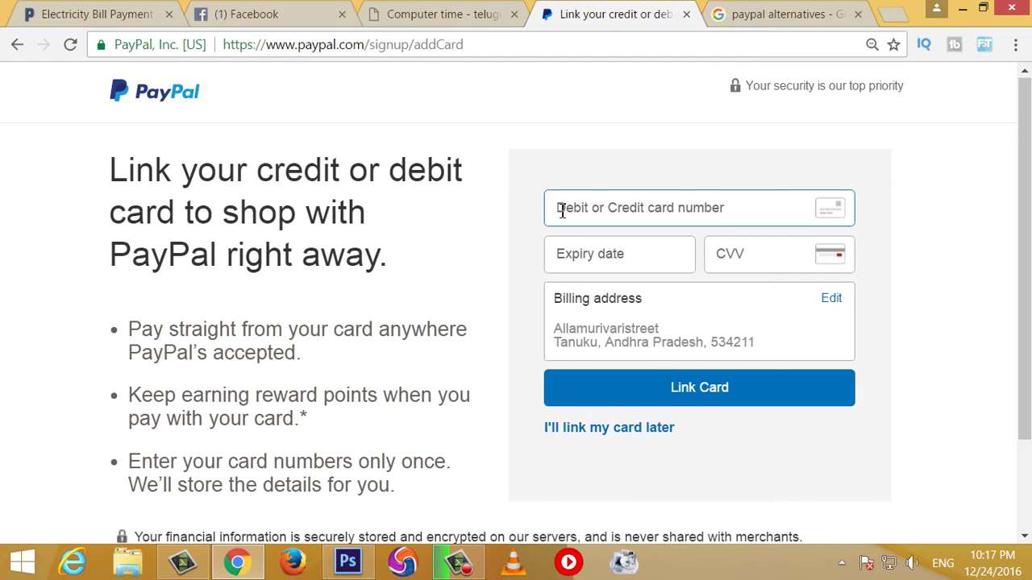
left_click_drag(562, 211, 723, 207)
left_click(653, 260)
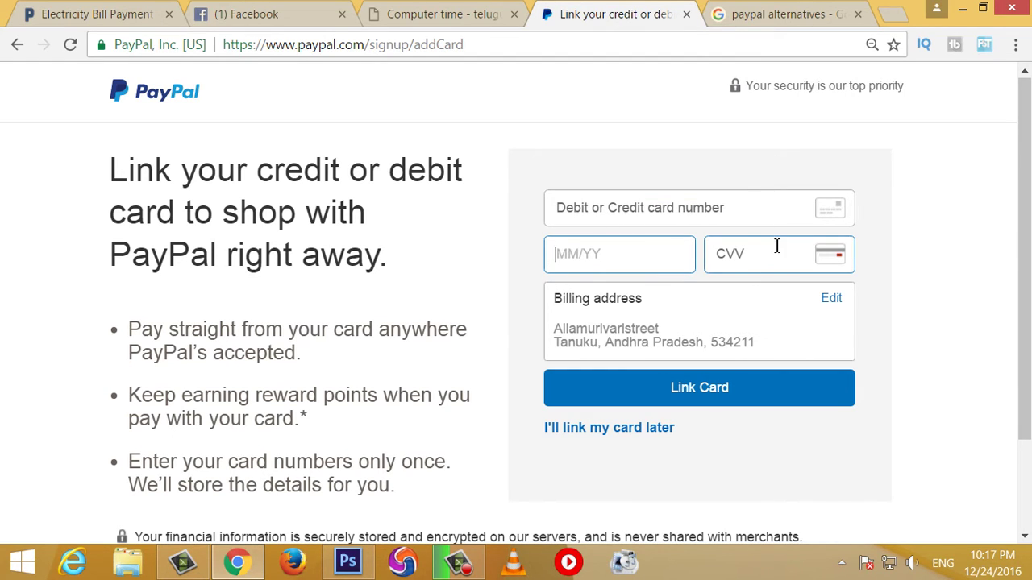
Step: Choose 'I'll link my card later' to bring up the skip confirmation
scroll(774, 244, "down", 2)
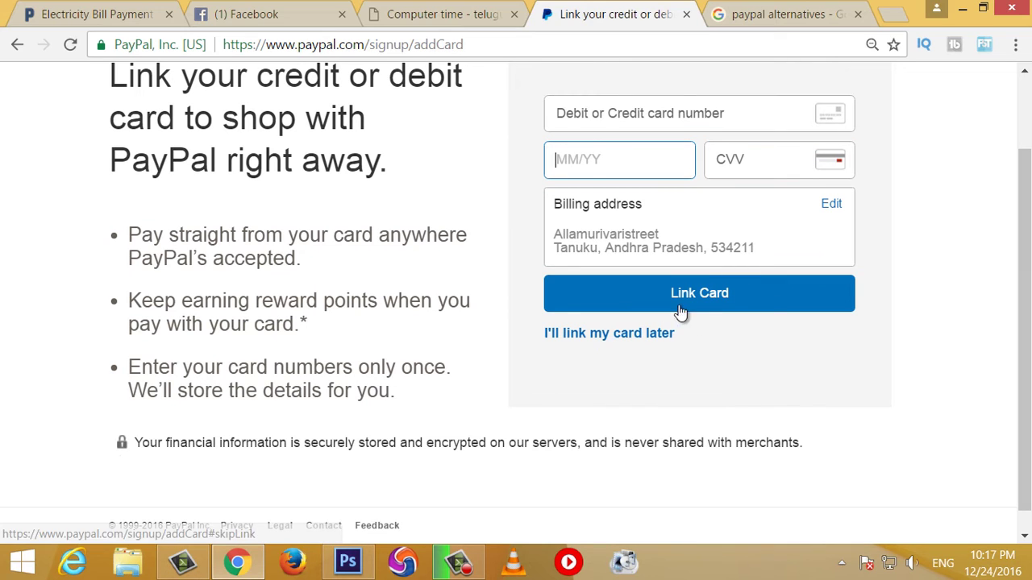
scroll(578, 379, "up", 2)
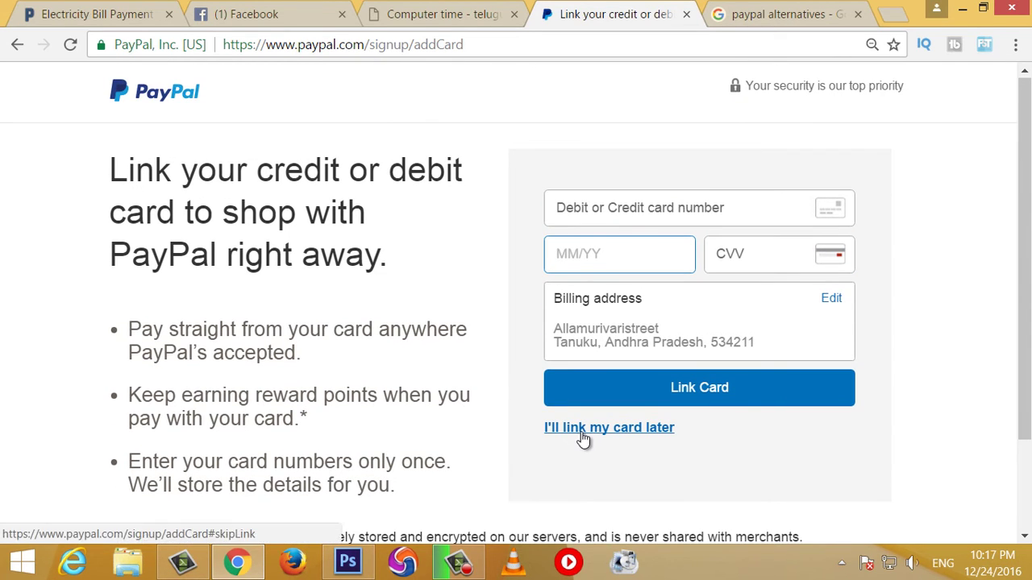
left_click(624, 431)
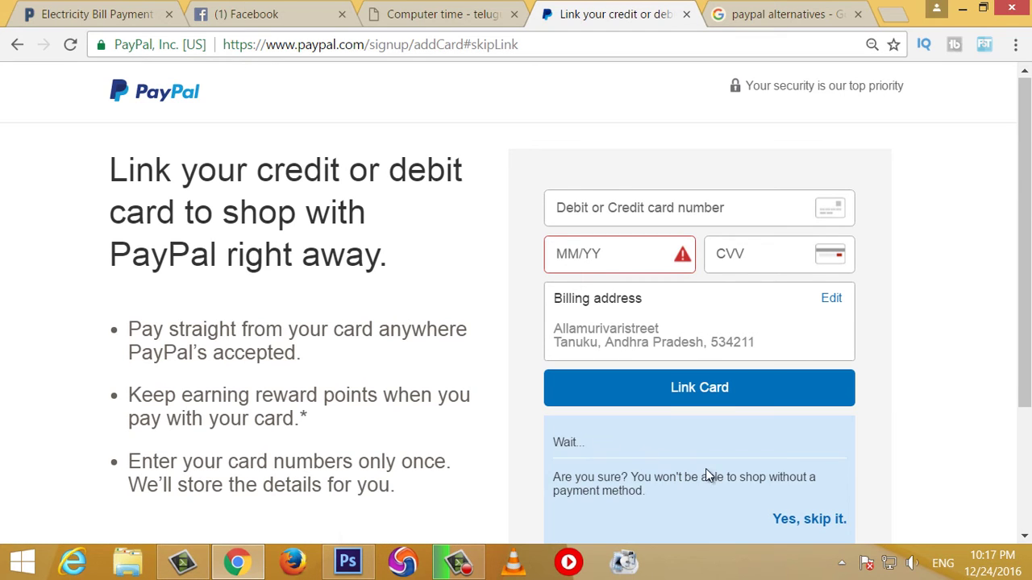
scroll(705, 469, "down", 2)
Step: Confirm 'Yes, skip it.' to finish sign-up without linking a card
left_click(810, 426)
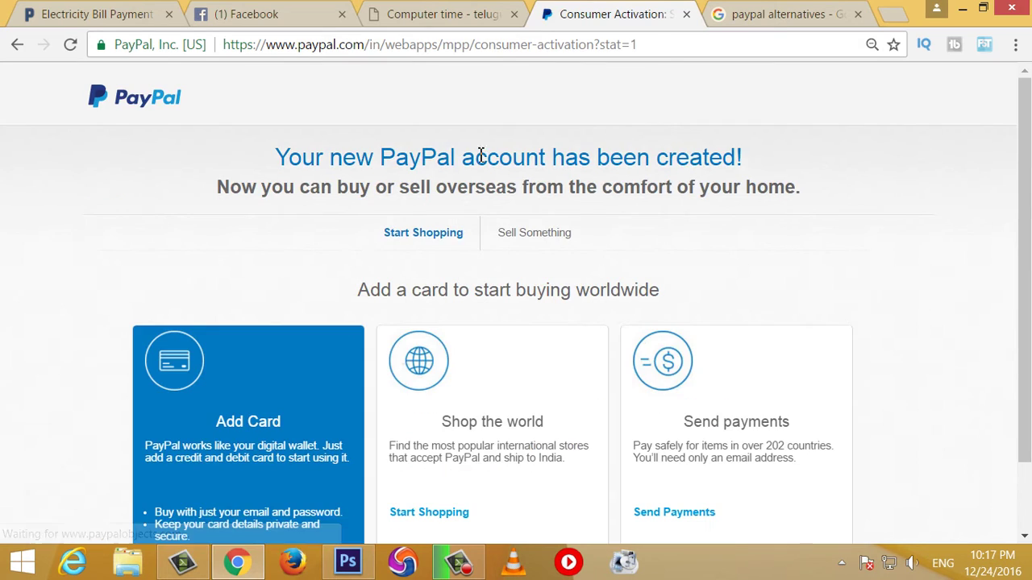
scroll(537, 244, "down", 2)
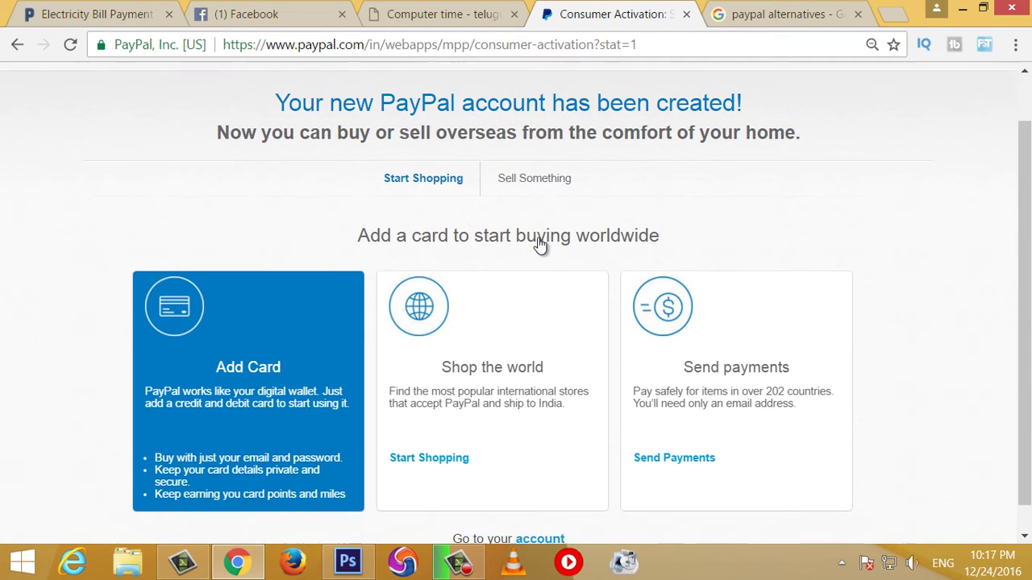
scroll(516, 256, "up", 2)
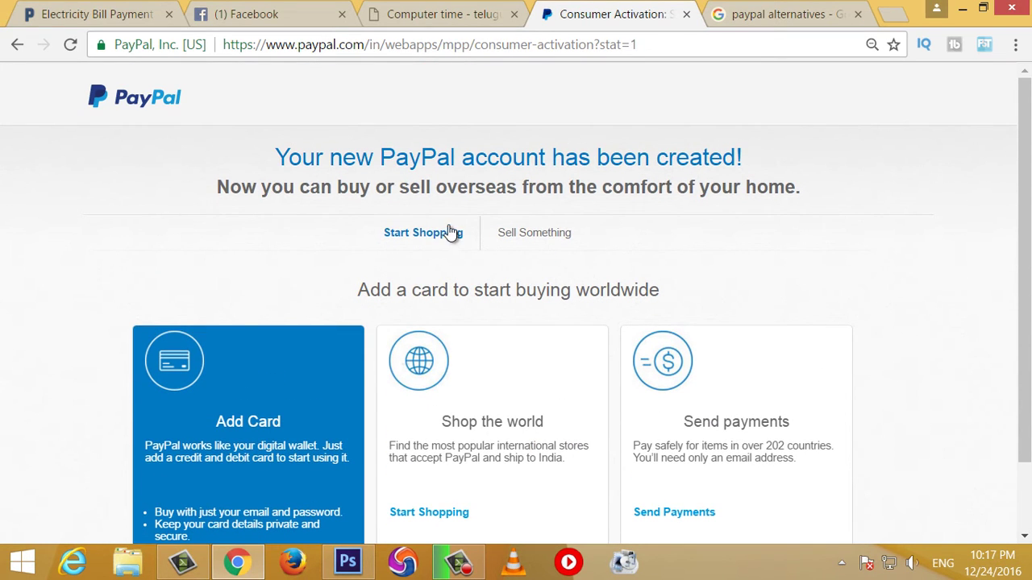
scroll(378, 258, "down", 1)
scroll(499, 259, "up", 1)
scroll(516, 262, "down", 1)
scroll(483, 242, "up", 1)
Step: Go to the Summary dashboard via the PayPal logo and zoom the page out twice
left_click(146, 104)
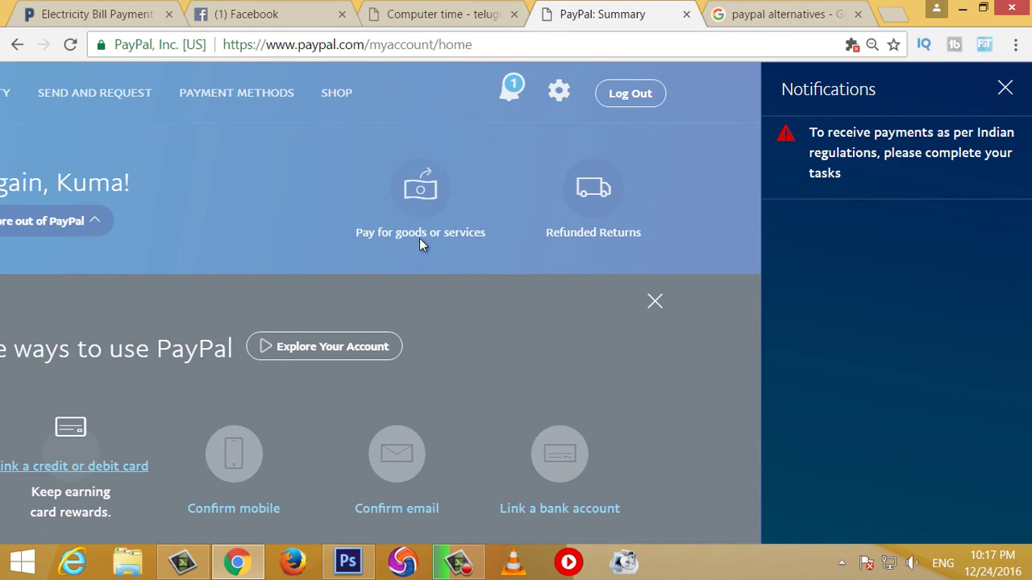
key("ctrl+minus")
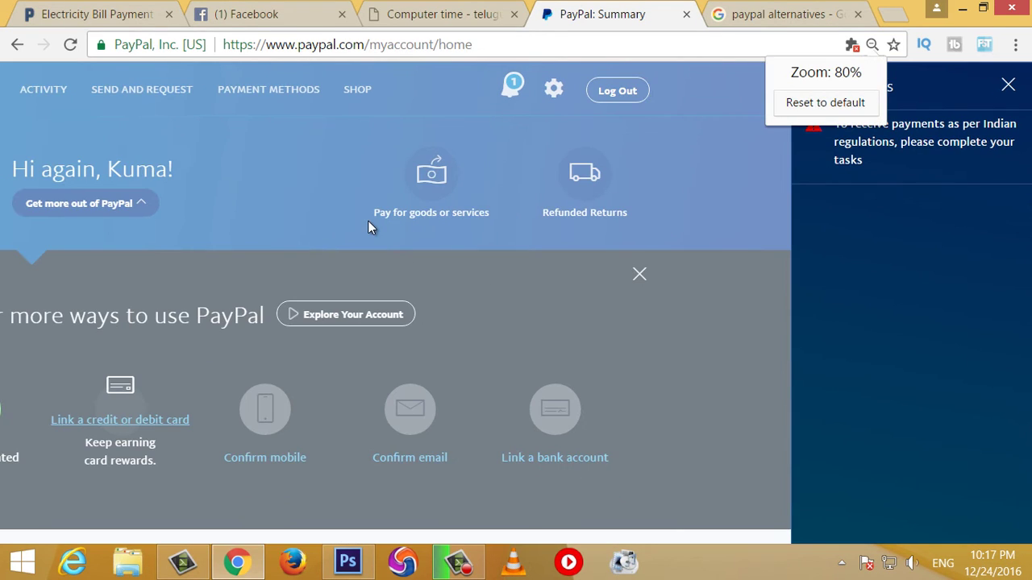
key("ctrl+minus")
key("ctrl+minus")
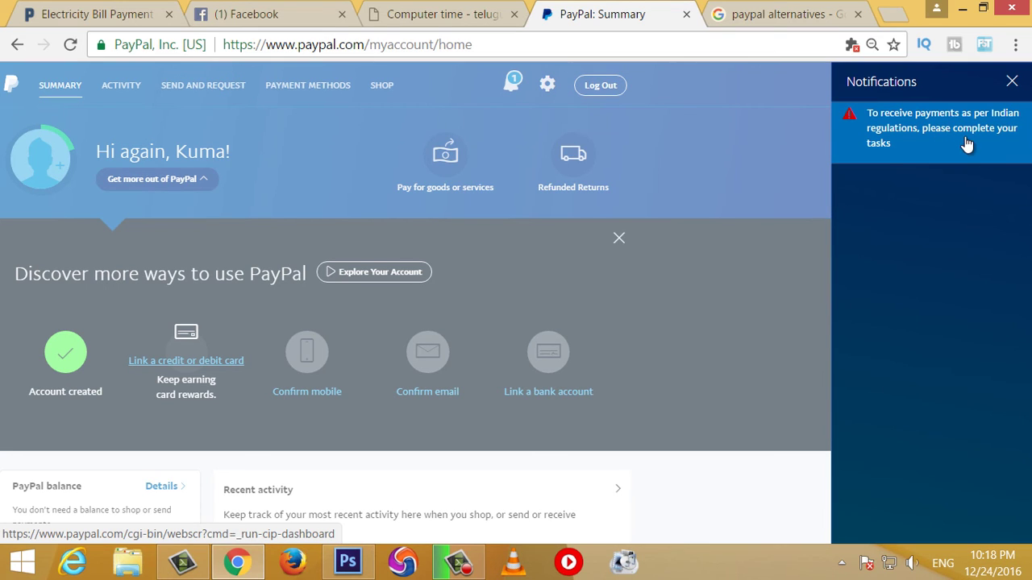
Step: Open the Indian regulation tasks notification and dismiss the confirm-identity notice
left_click(948, 137)
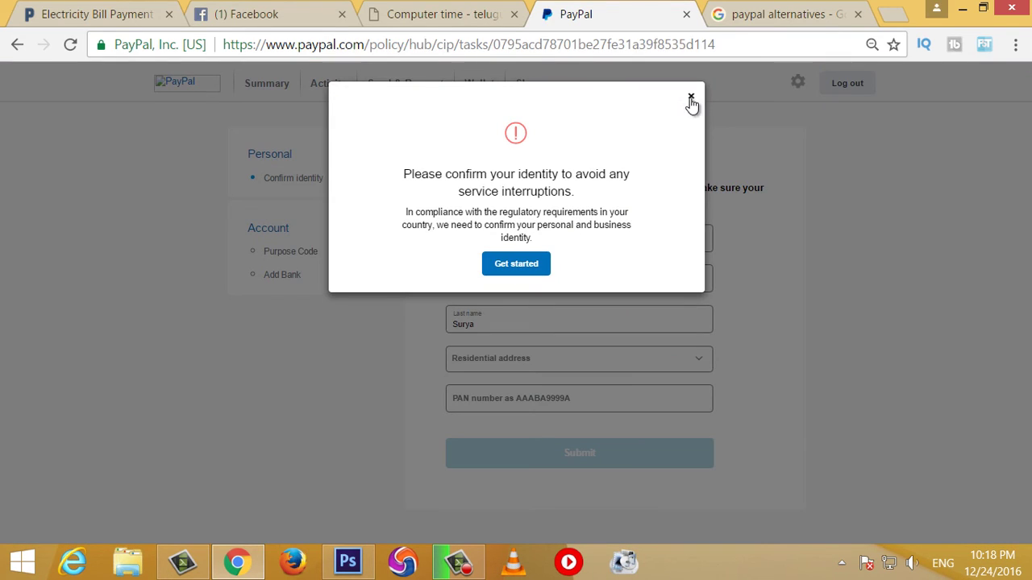
left_click(690, 97)
scroll(417, 297, "down", 2)
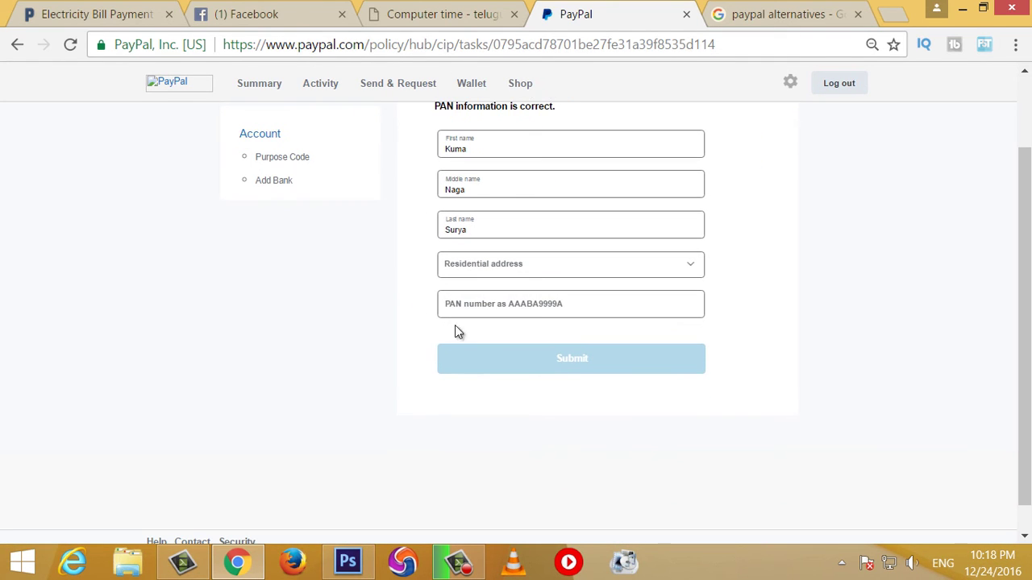
left_click(500, 305)
scroll(554, 303, "up", 2)
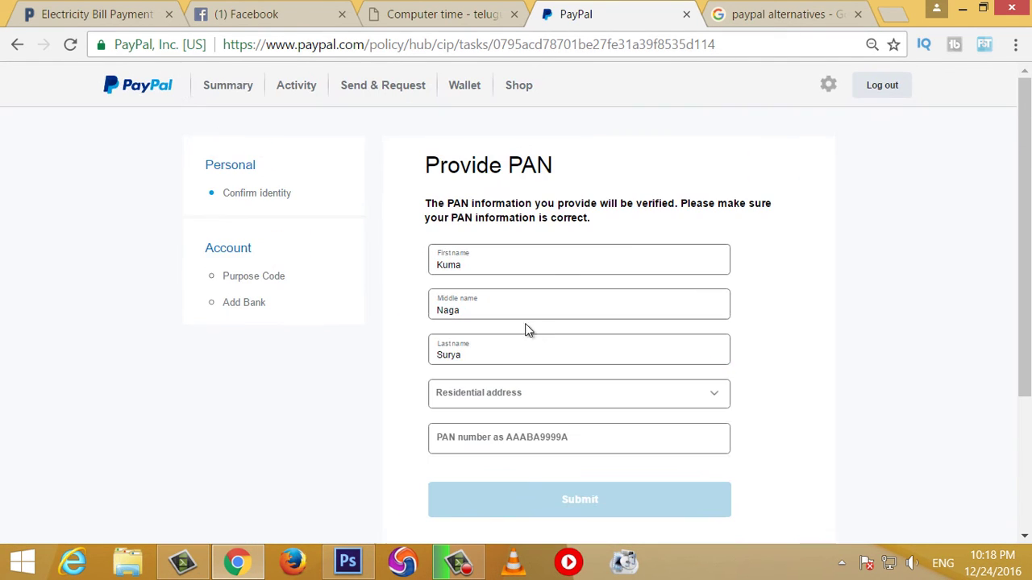
Step: Set the PAN form's residential address to the saved address and select the PAN number field
left_click(555, 388)
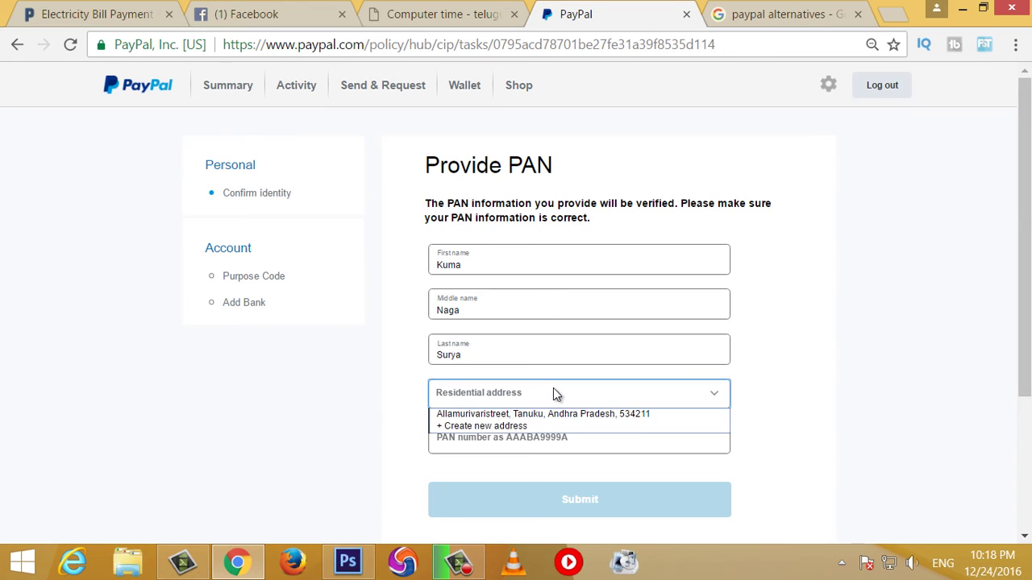
left_click(538, 411)
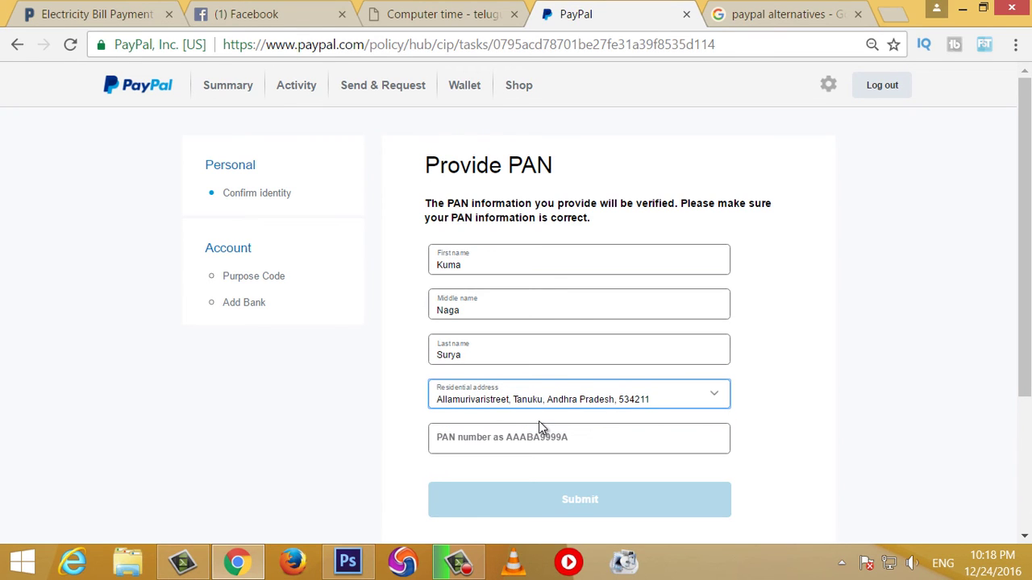
left_click(546, 435)
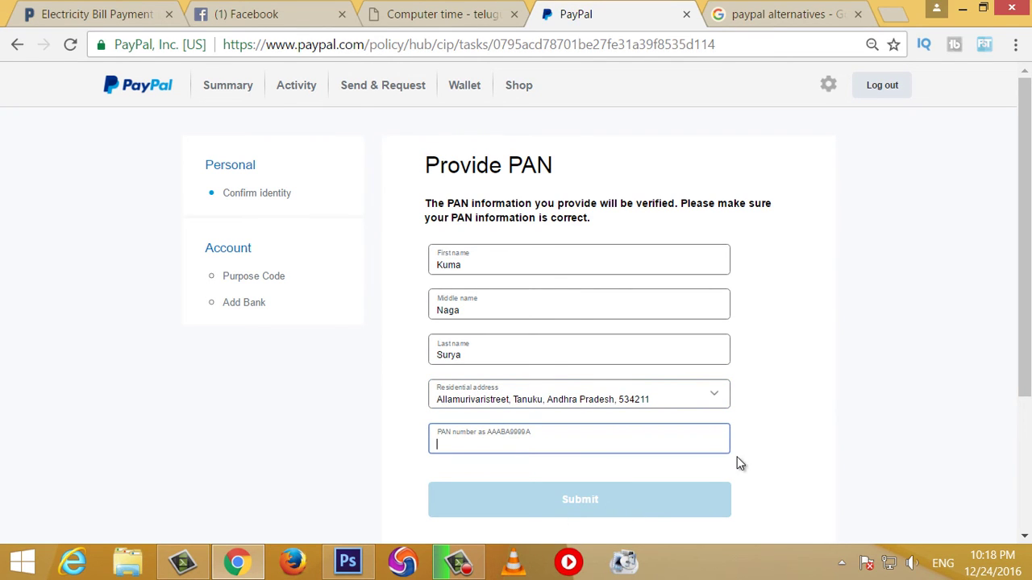
scroll(511, 395, "down", 1)
scroll(515, 378, "up", 1)
scroll(620, 307, "down", 1)
scroll(553, 413, "up", 1)
scroll(617, 411, "down", 1)
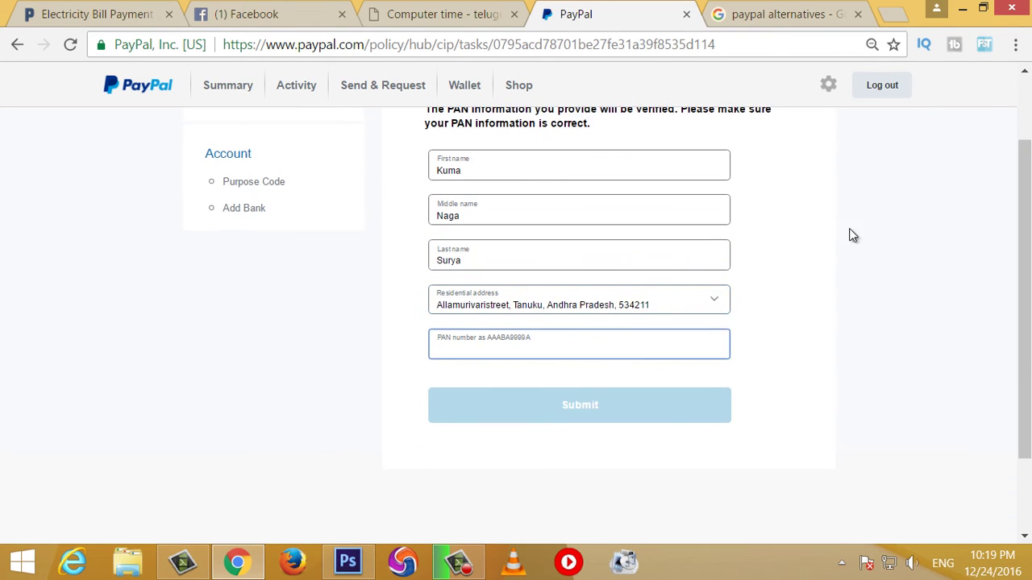
scroll(997, 315, "up", 1)
scroll(596, 363, "down", 1)
scroll(382, 324, "up", 1)
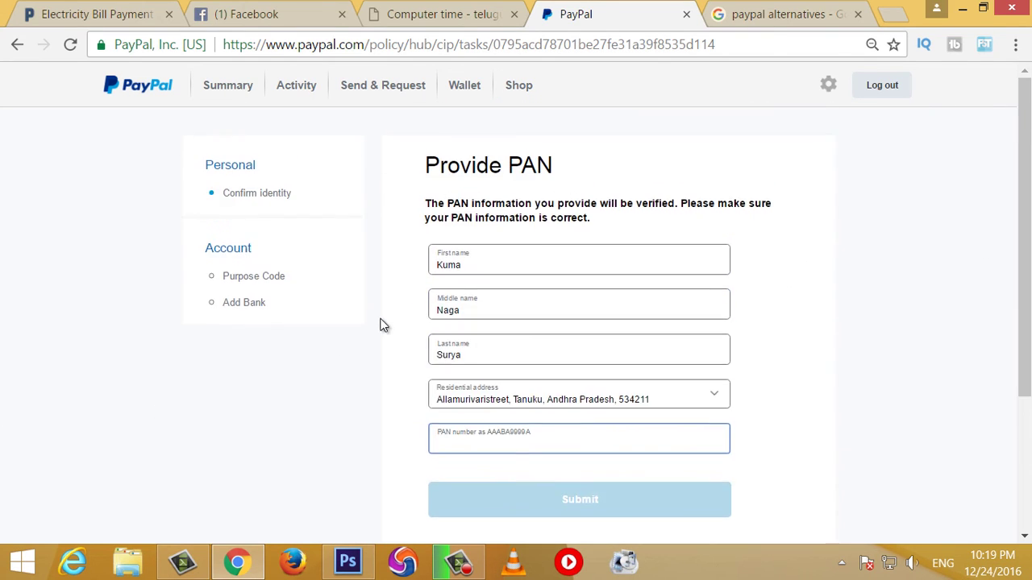
scroll(390, 426, "down", 1)
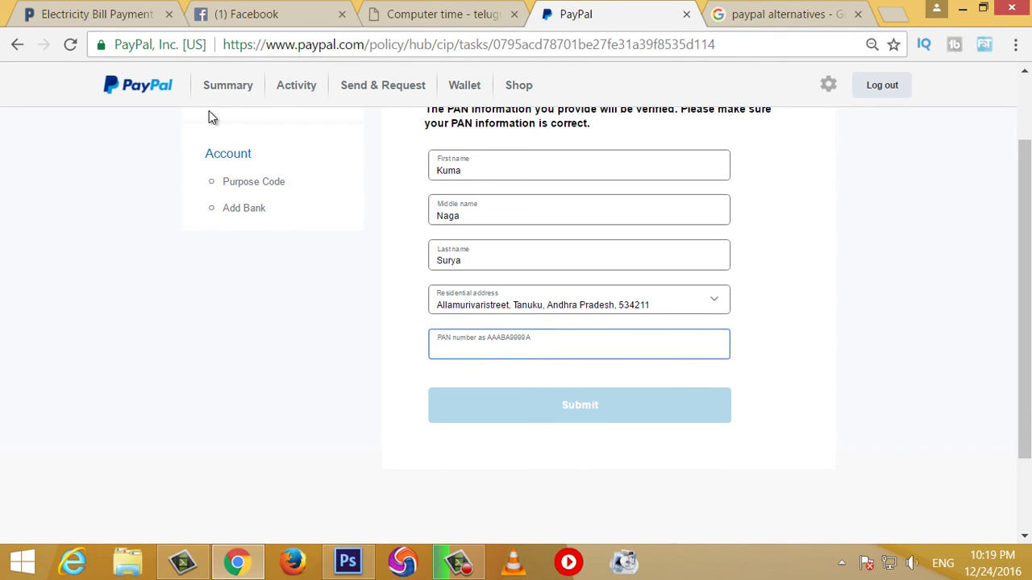
scroll(541, 436, "up", 1)
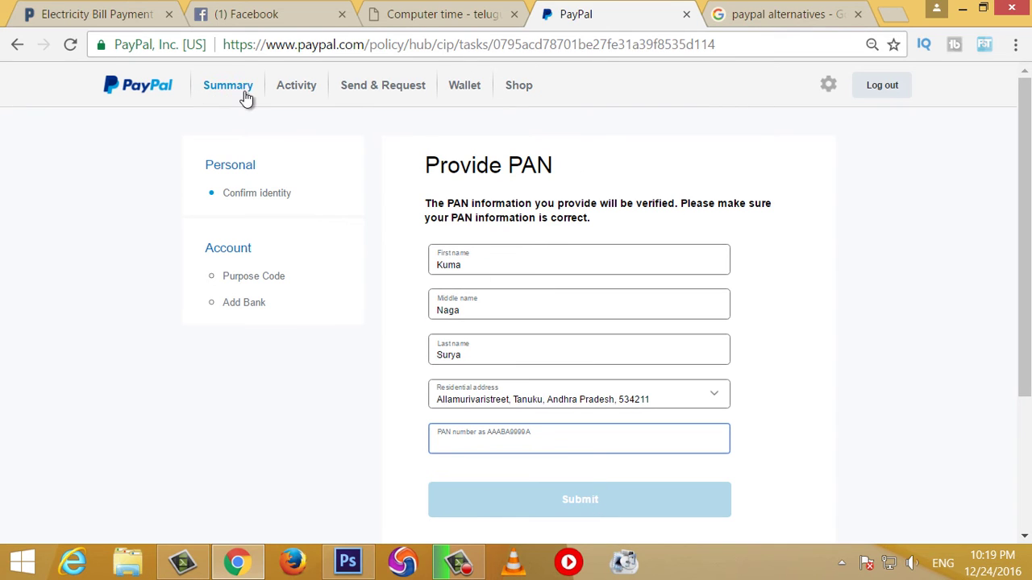
Step: Return to the Summary page via the PayPal logo and scroll to the 'Discover more ways to use PayPal' panel
left_click(137, 89)
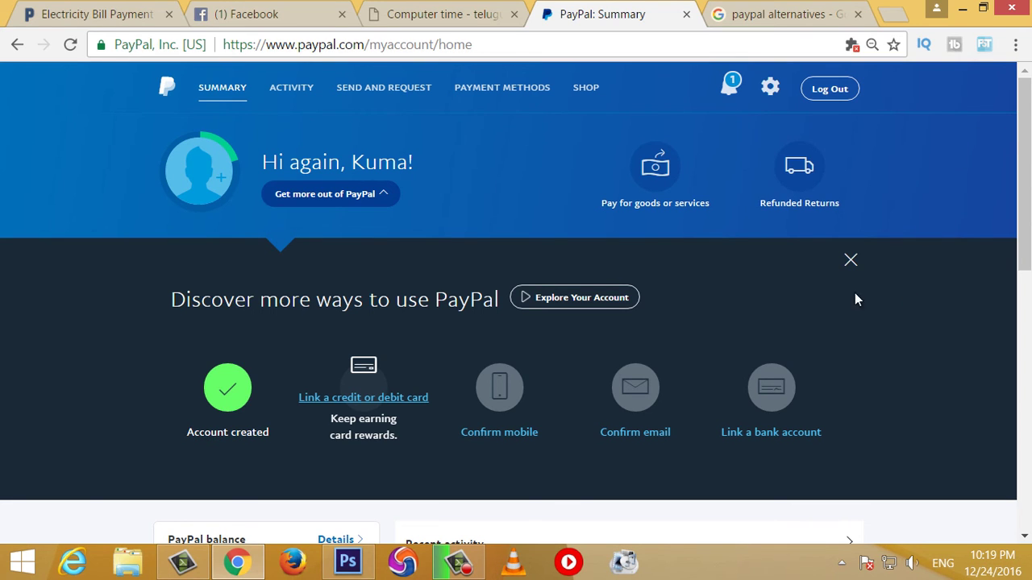
scroll(806, 322, "down", 1)
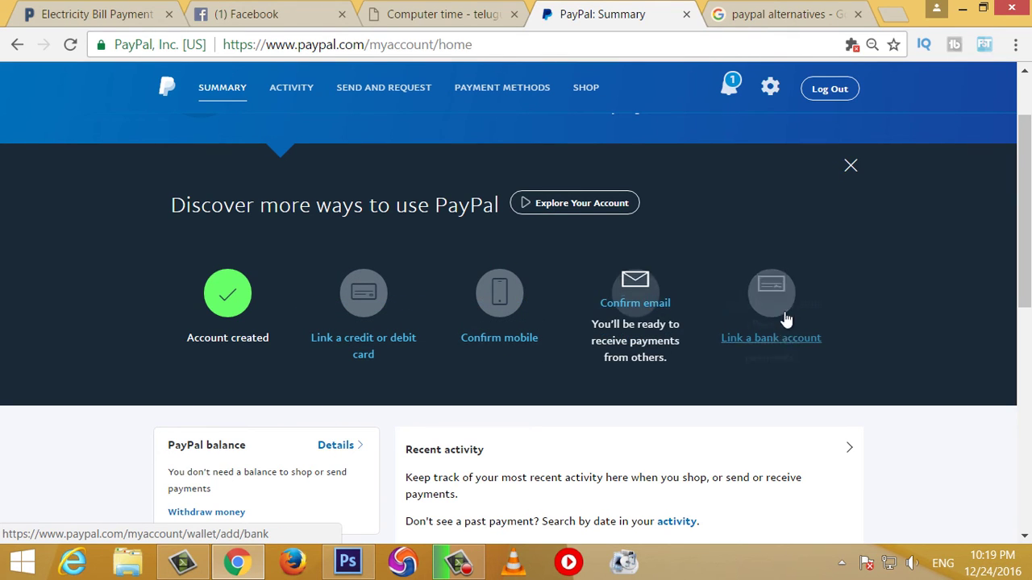
scroll(765, 318, "down", 1)
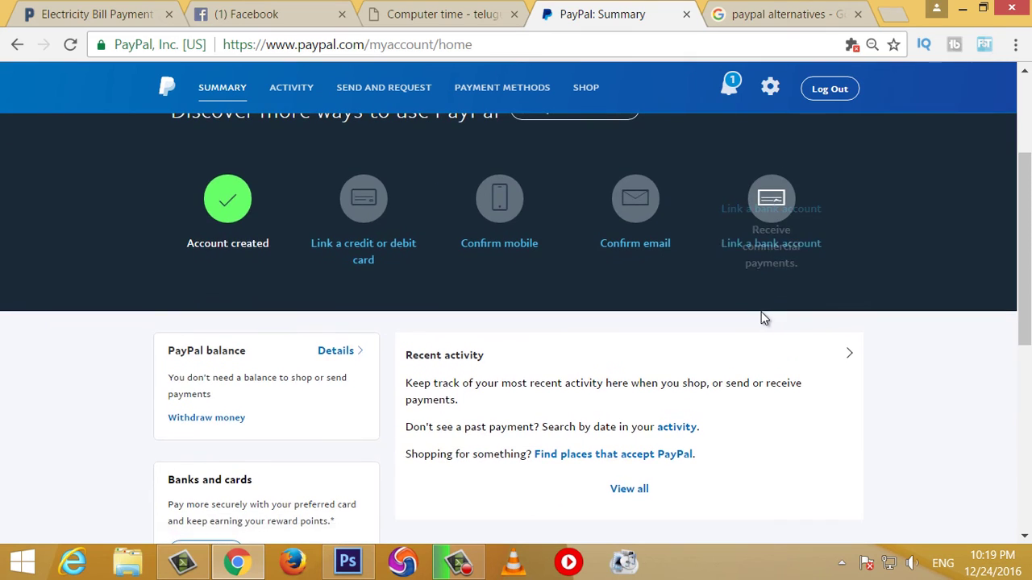
scroll(765, 317, "up", 1)
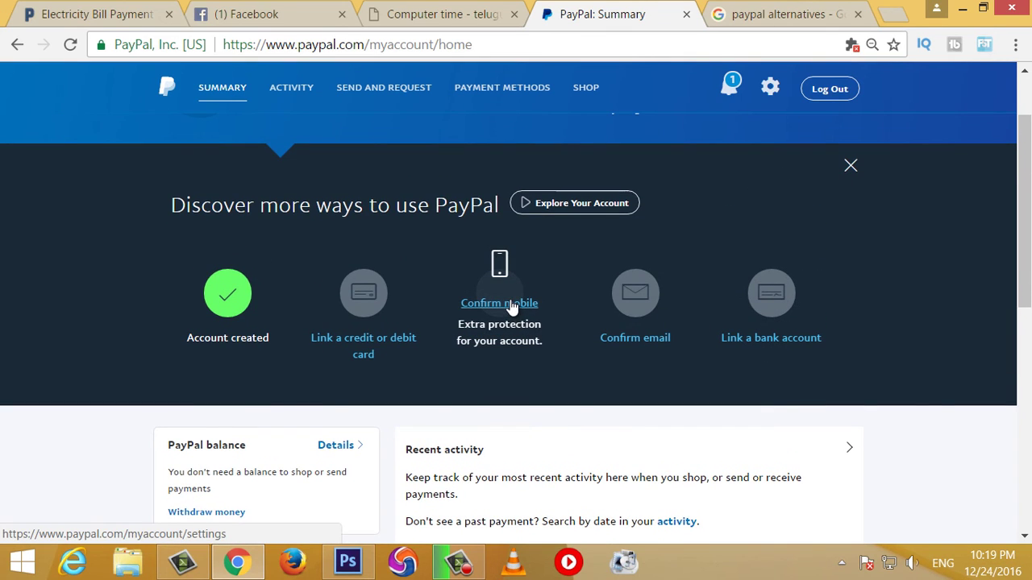
Step: Open Settings from Confirm mobile and review the profile, address, e-mail, phone and account options
left_click(511, 307)
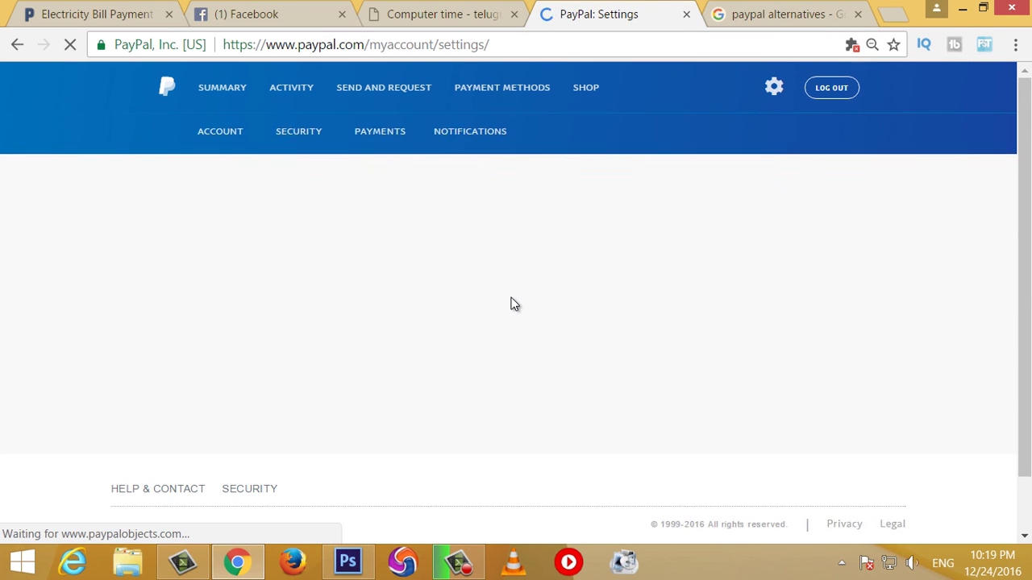
scroll(348, 233, "up", 2)
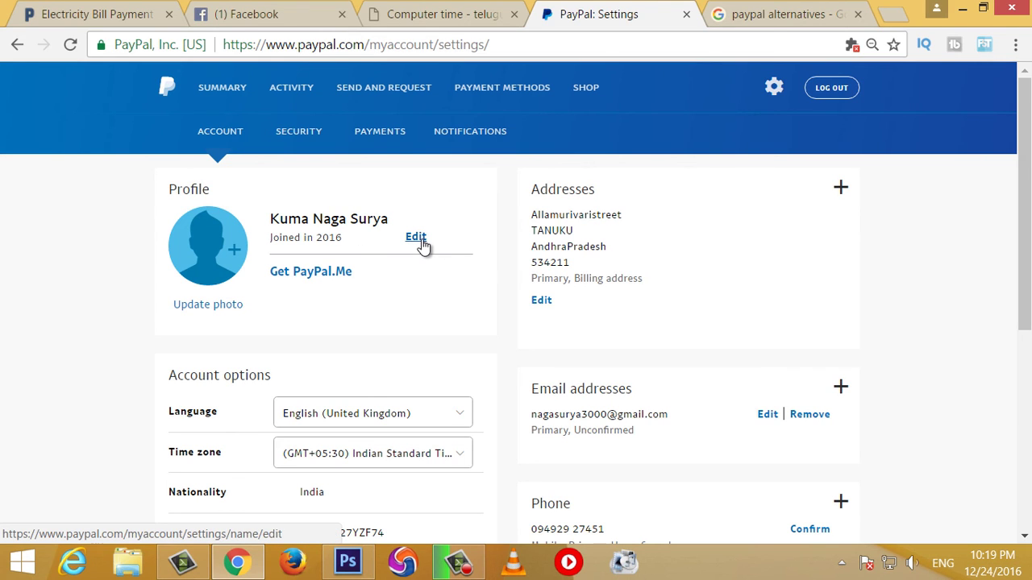
scroll(422, 246, "down", 2)
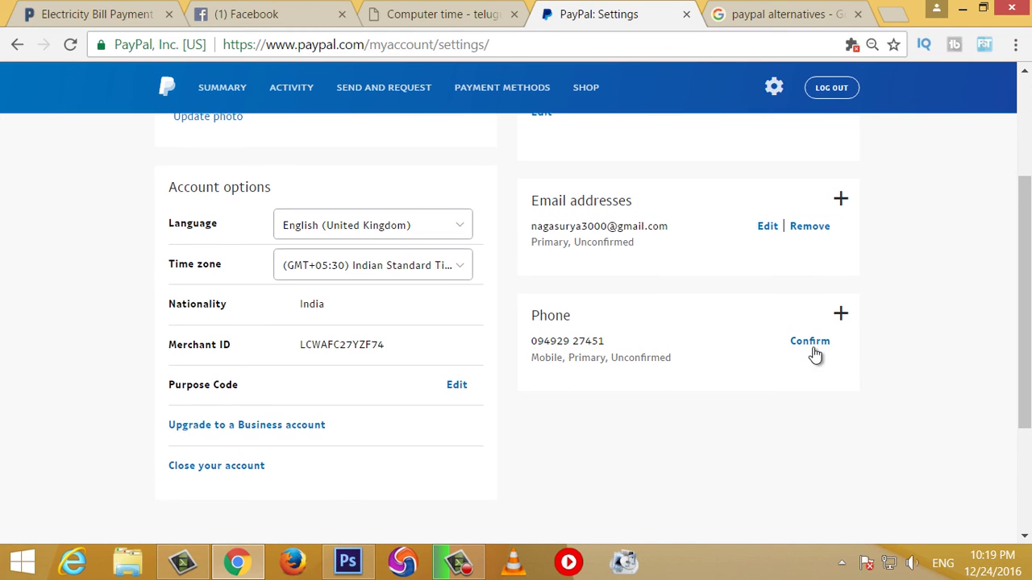
scroll(618, 400, "up", 1)
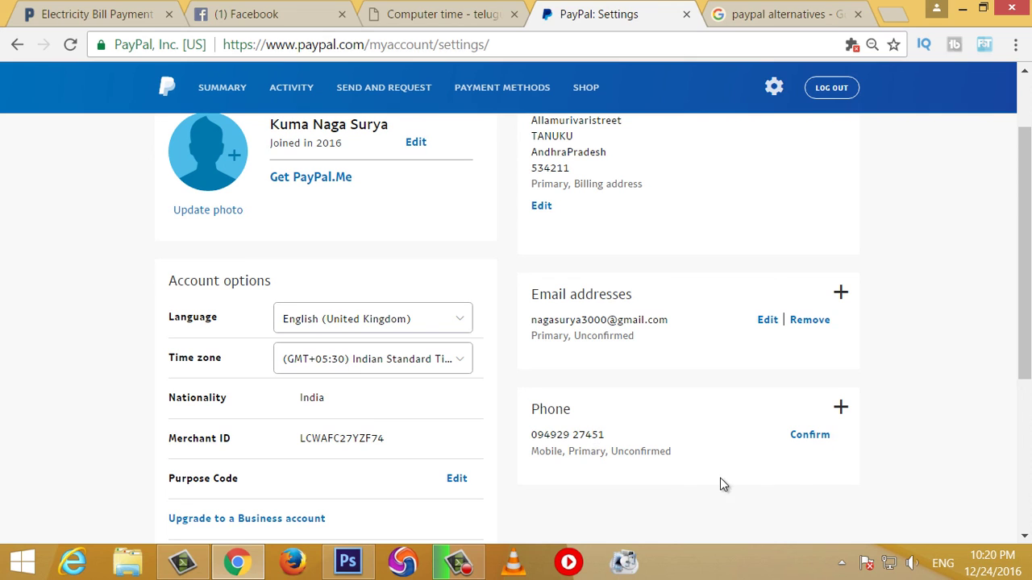
scroll(817, 480, "up", 1)
scroll(816, 479, "up", 2)
scroll(806, 384, "down", 2)
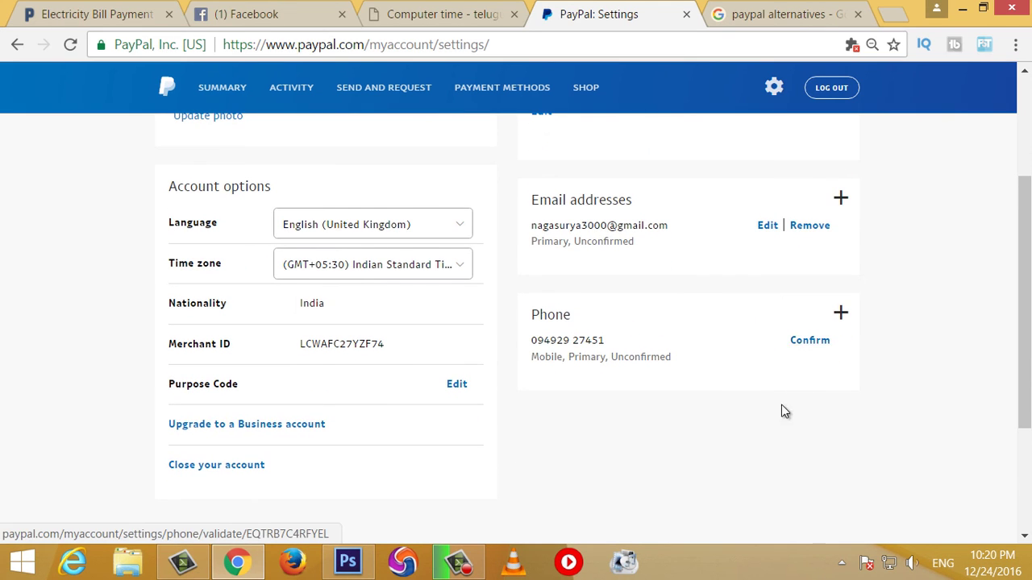
scroll(778, 415, "up", 1)
scroll(776, 428, "up", 2)
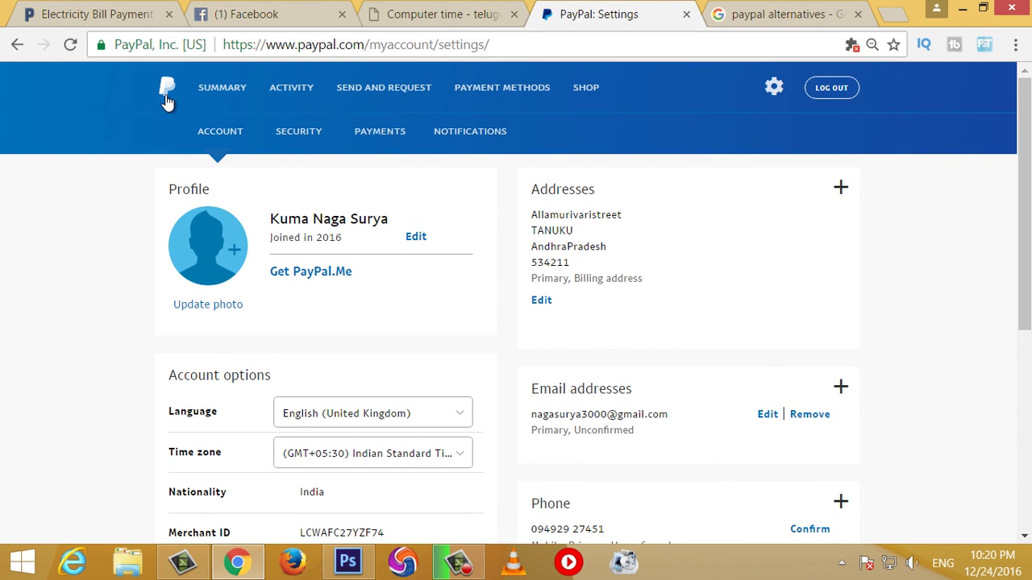
left_click(166, 95)
scroll(612, 322, "down", 2)
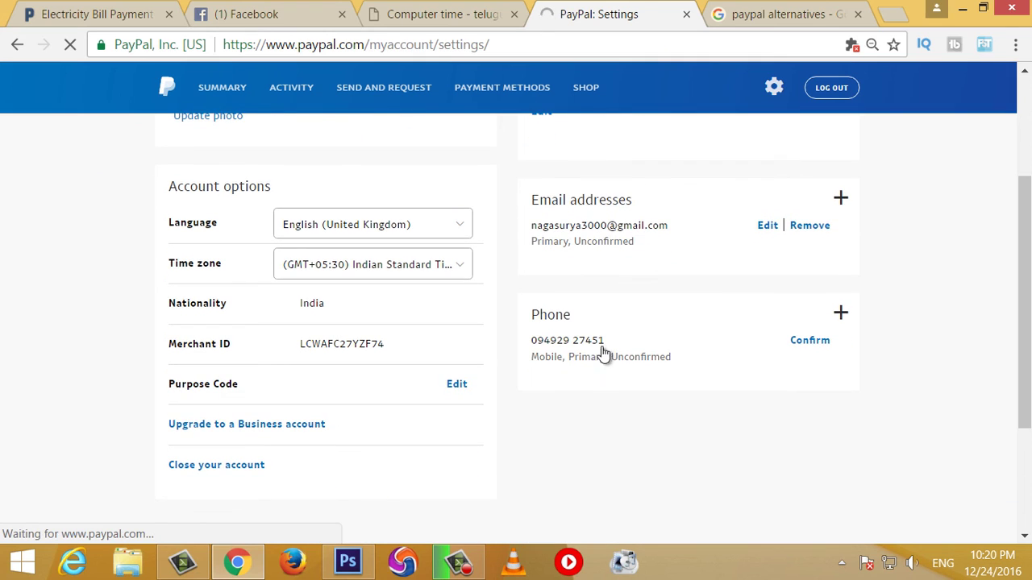